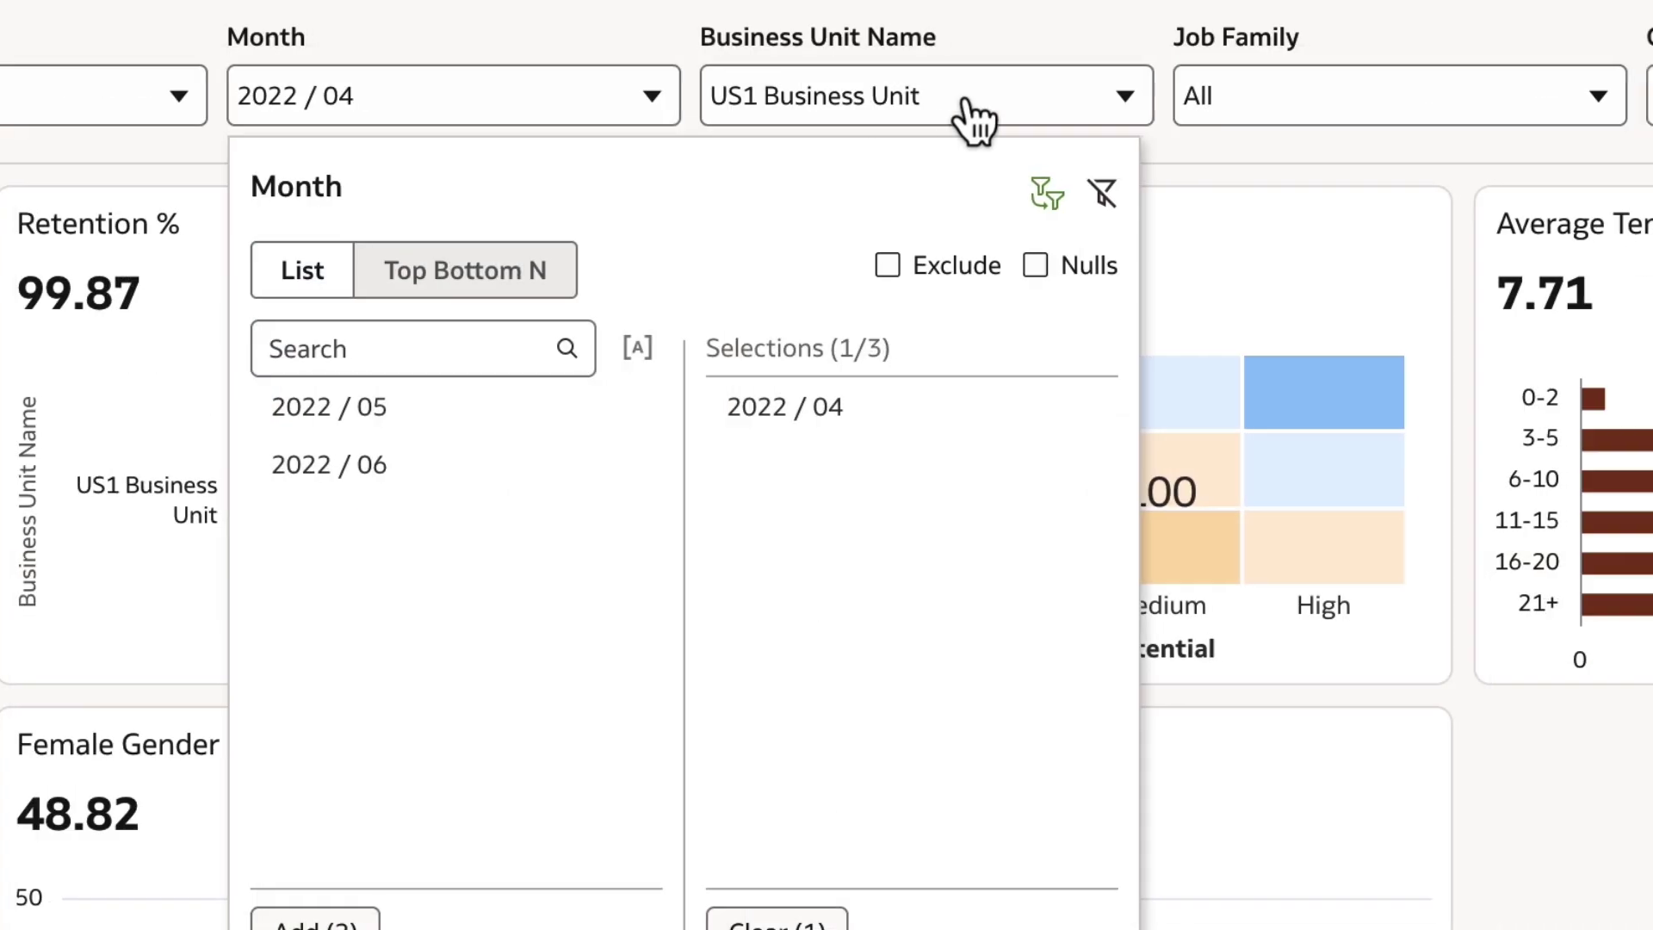
Add AU Council Business Unit to the filter and review the Job Family and Country choices
left_click(974, 118)
left_click(867, 401)
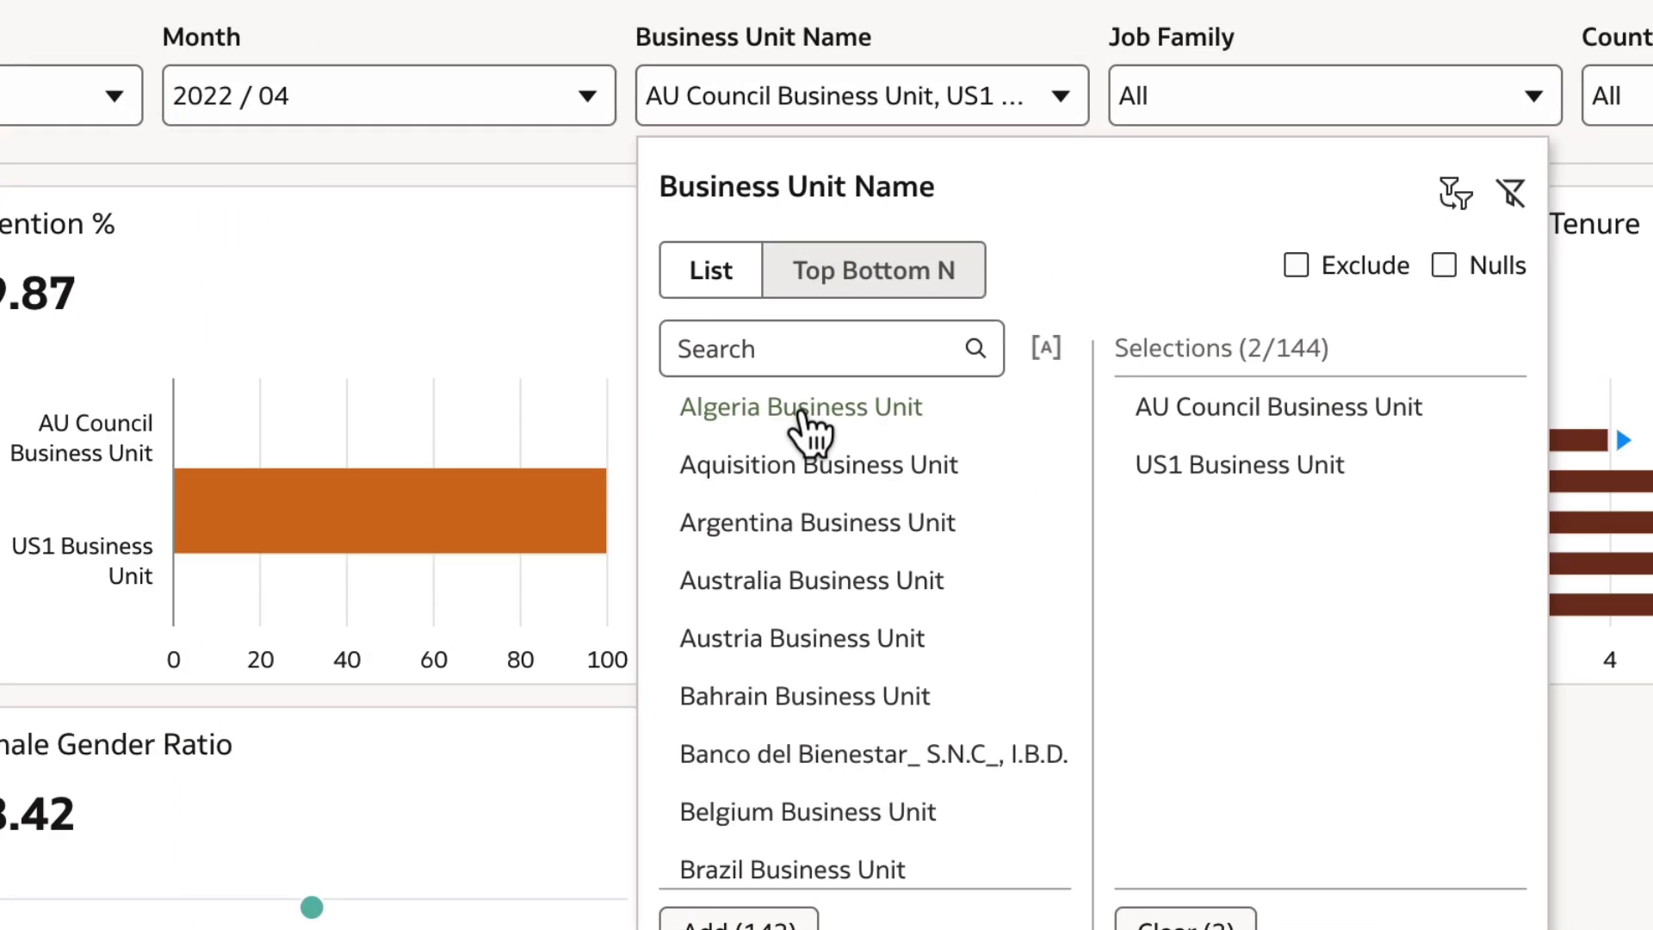
left_click(1220, 107)
left_click(1573, 104)
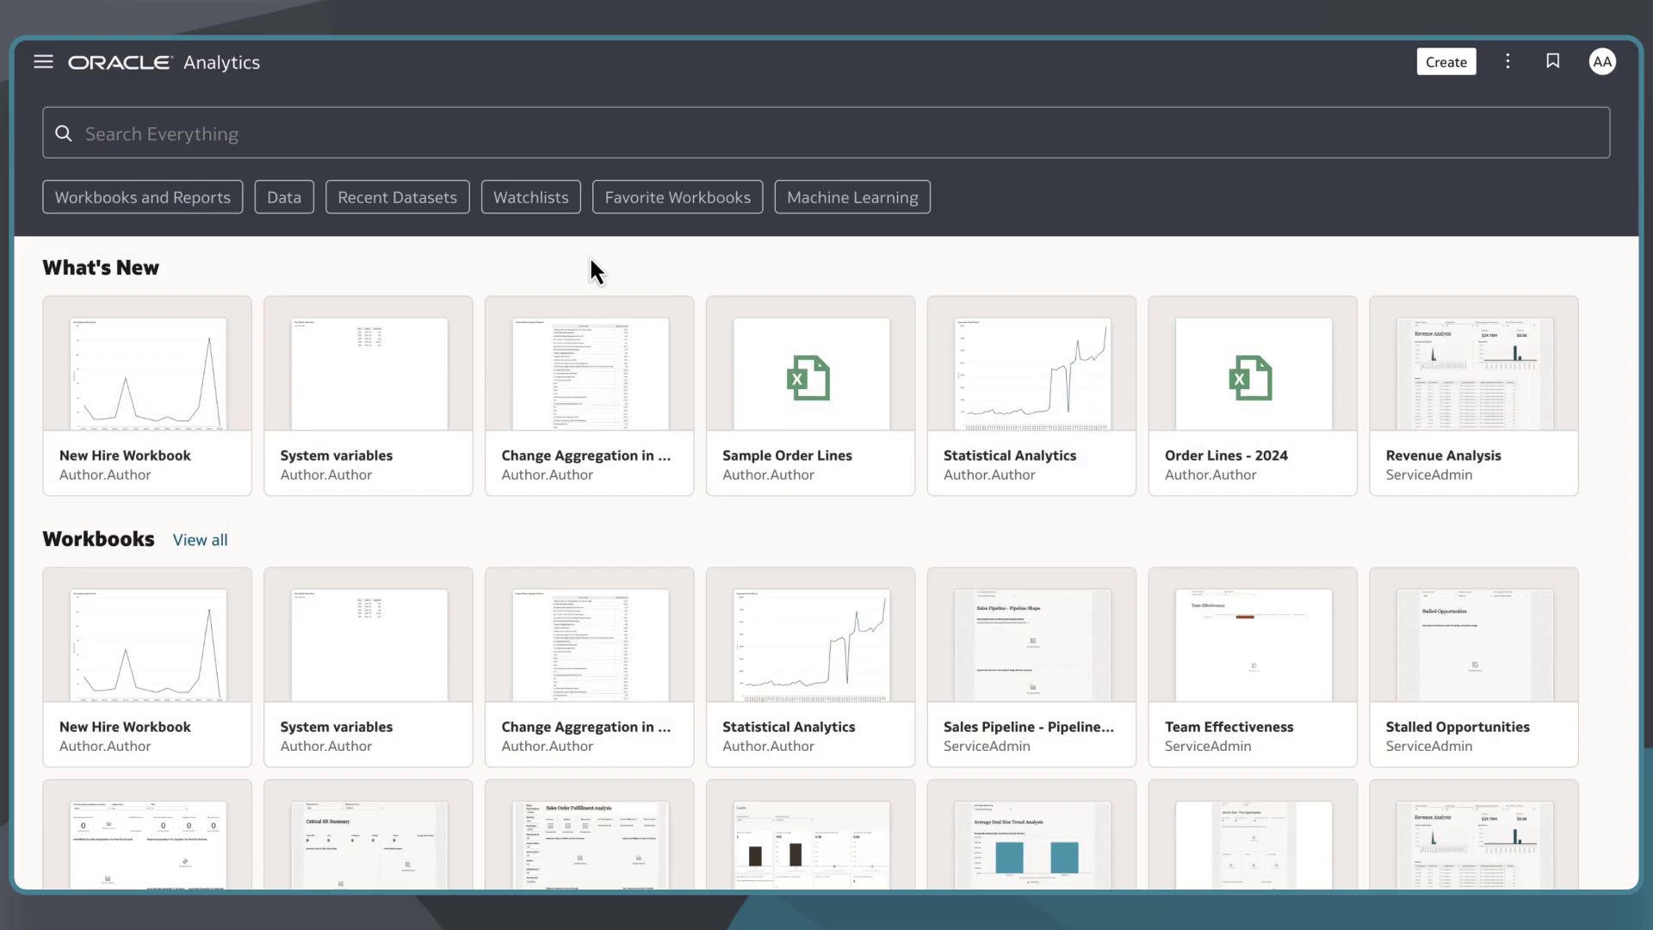
Browse the catalog to Shared Folders > Oracle > Fusion HCM > Overview Dashboards
left_click(43, 63)
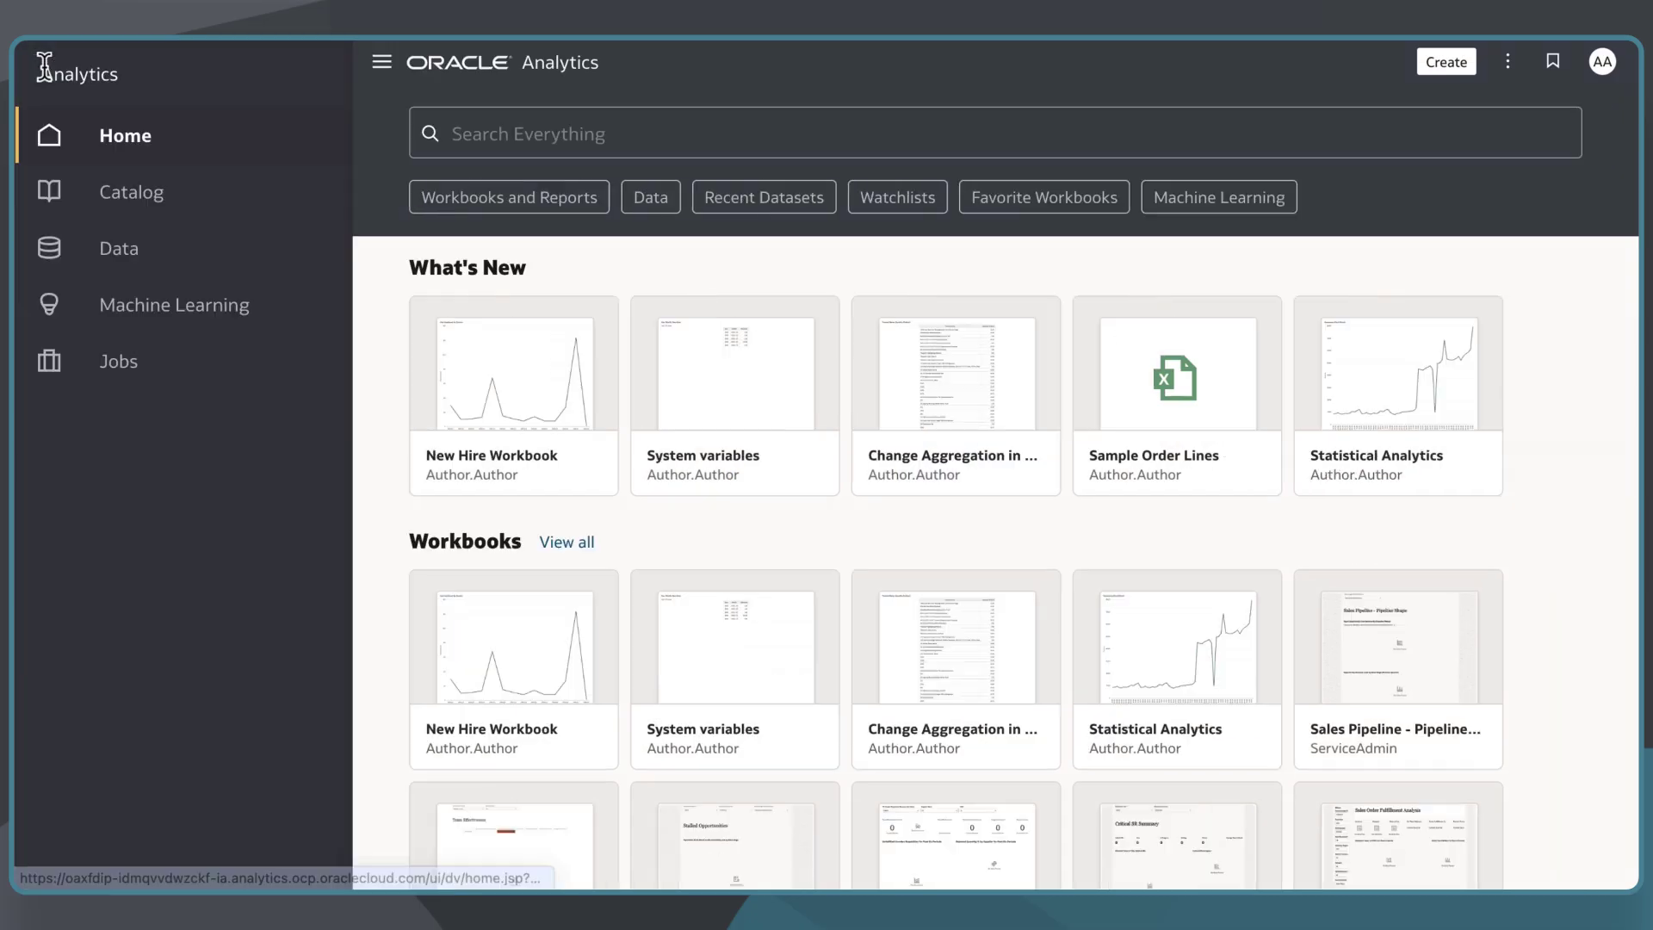
left_click(123, 196)
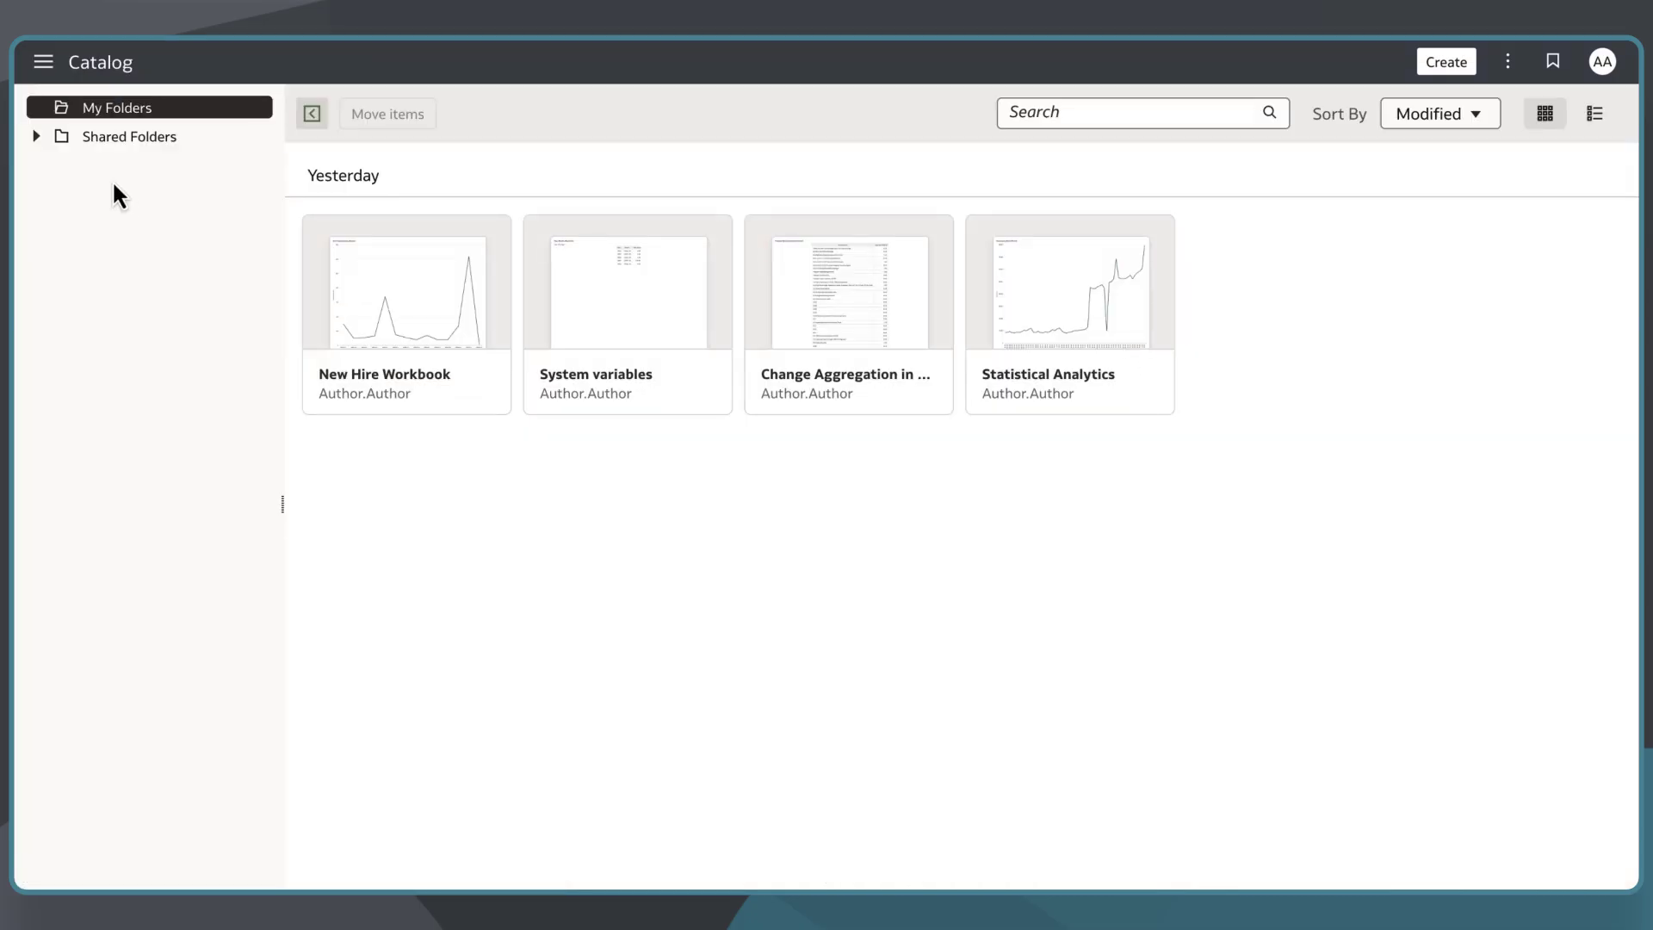
left_click(37, 138)
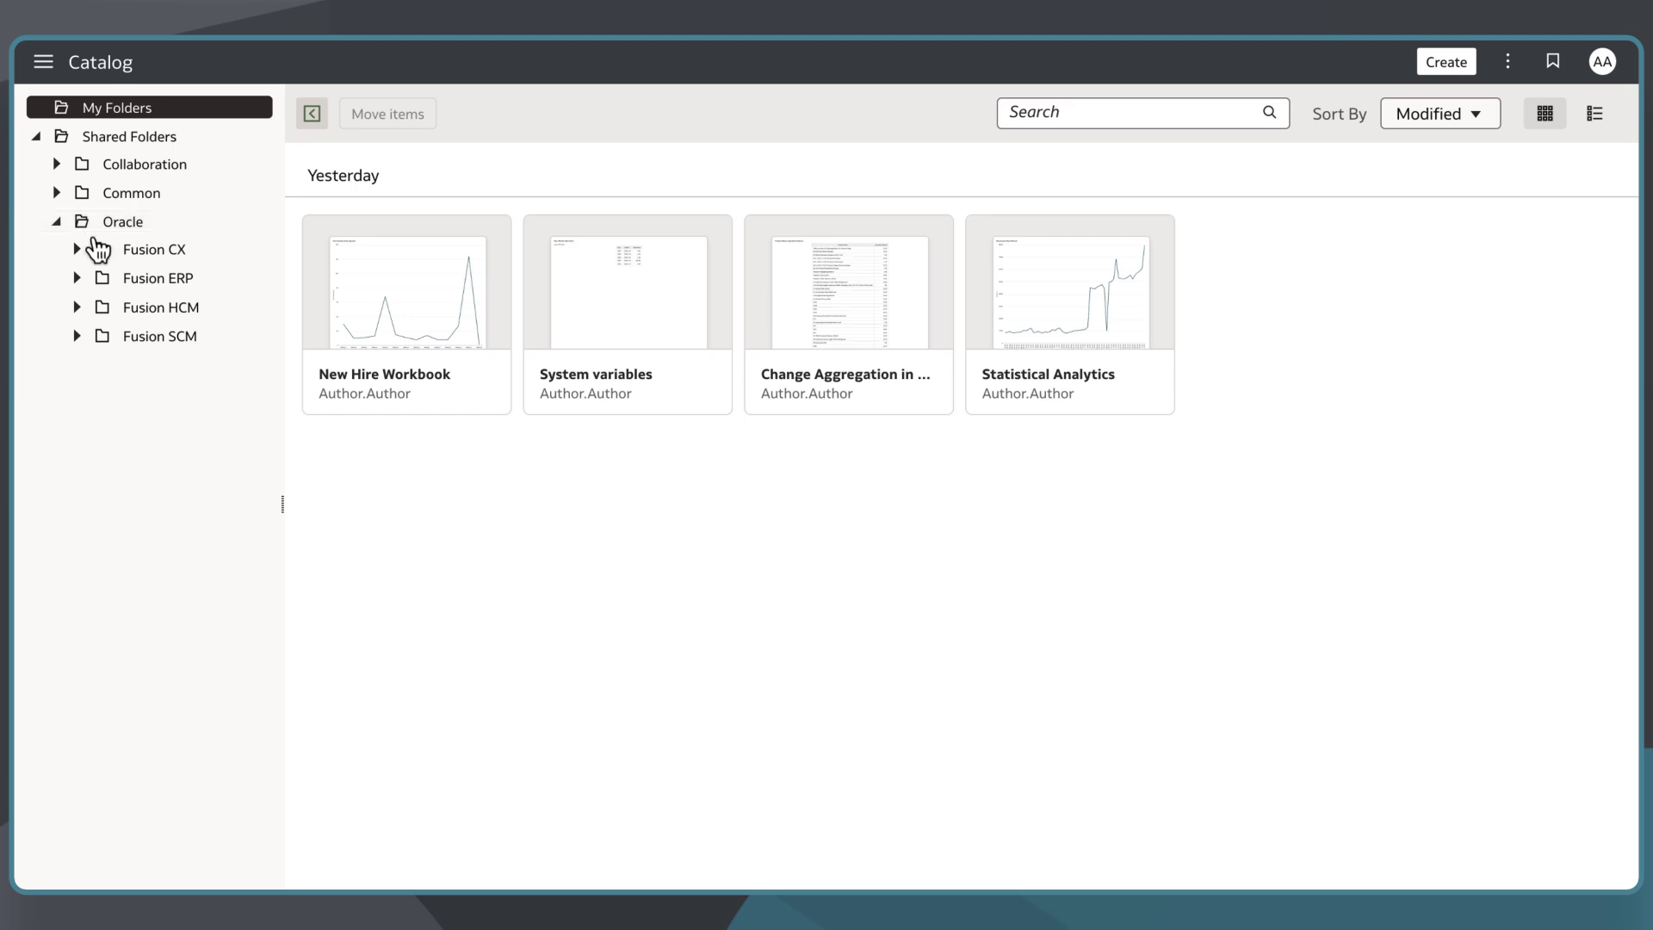
left_click(145, 310)
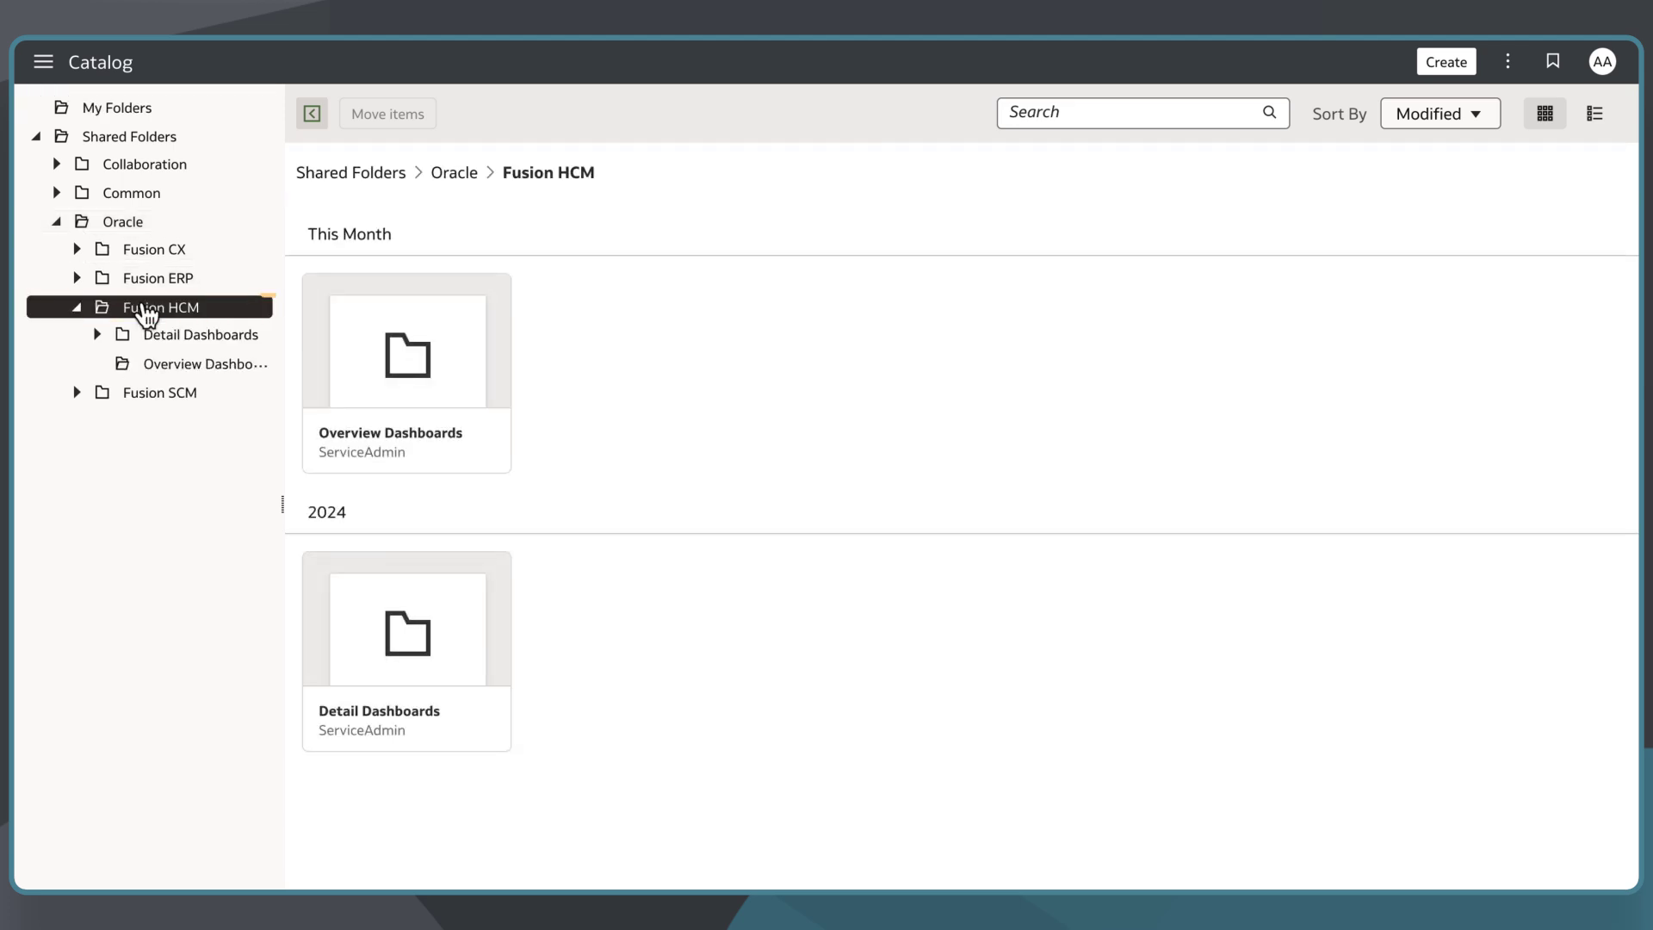
left_click(406, 395)
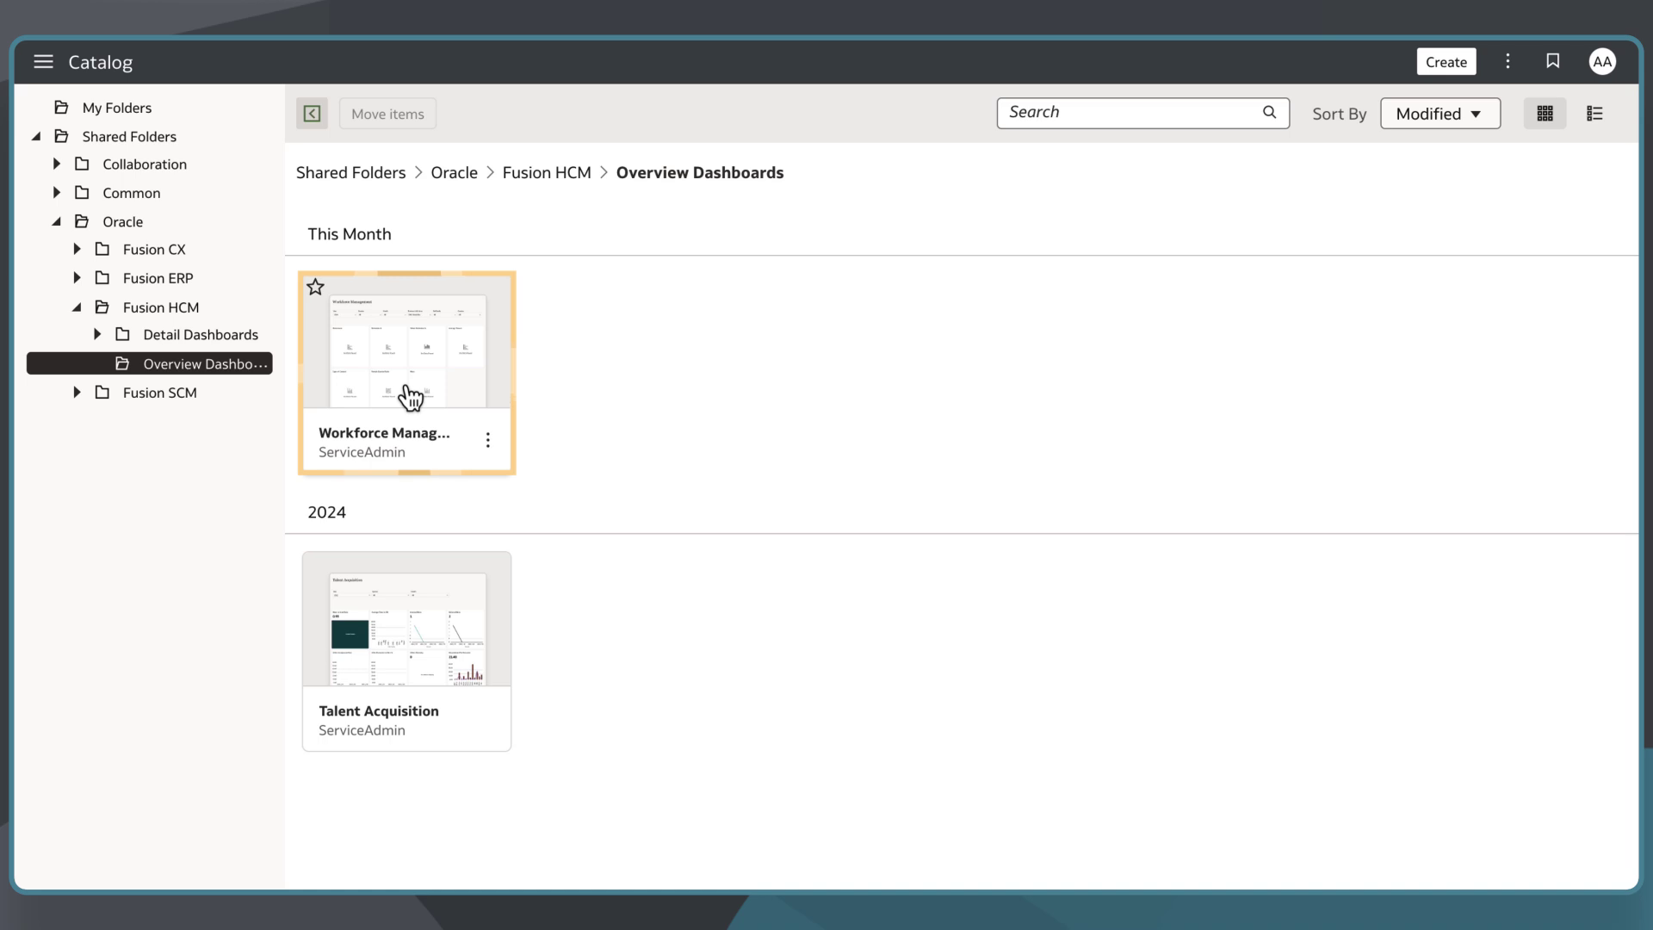
Open the Workforce Management workbook and let its 2025, US1 Business Unit visuals load
left_click(411, 396)
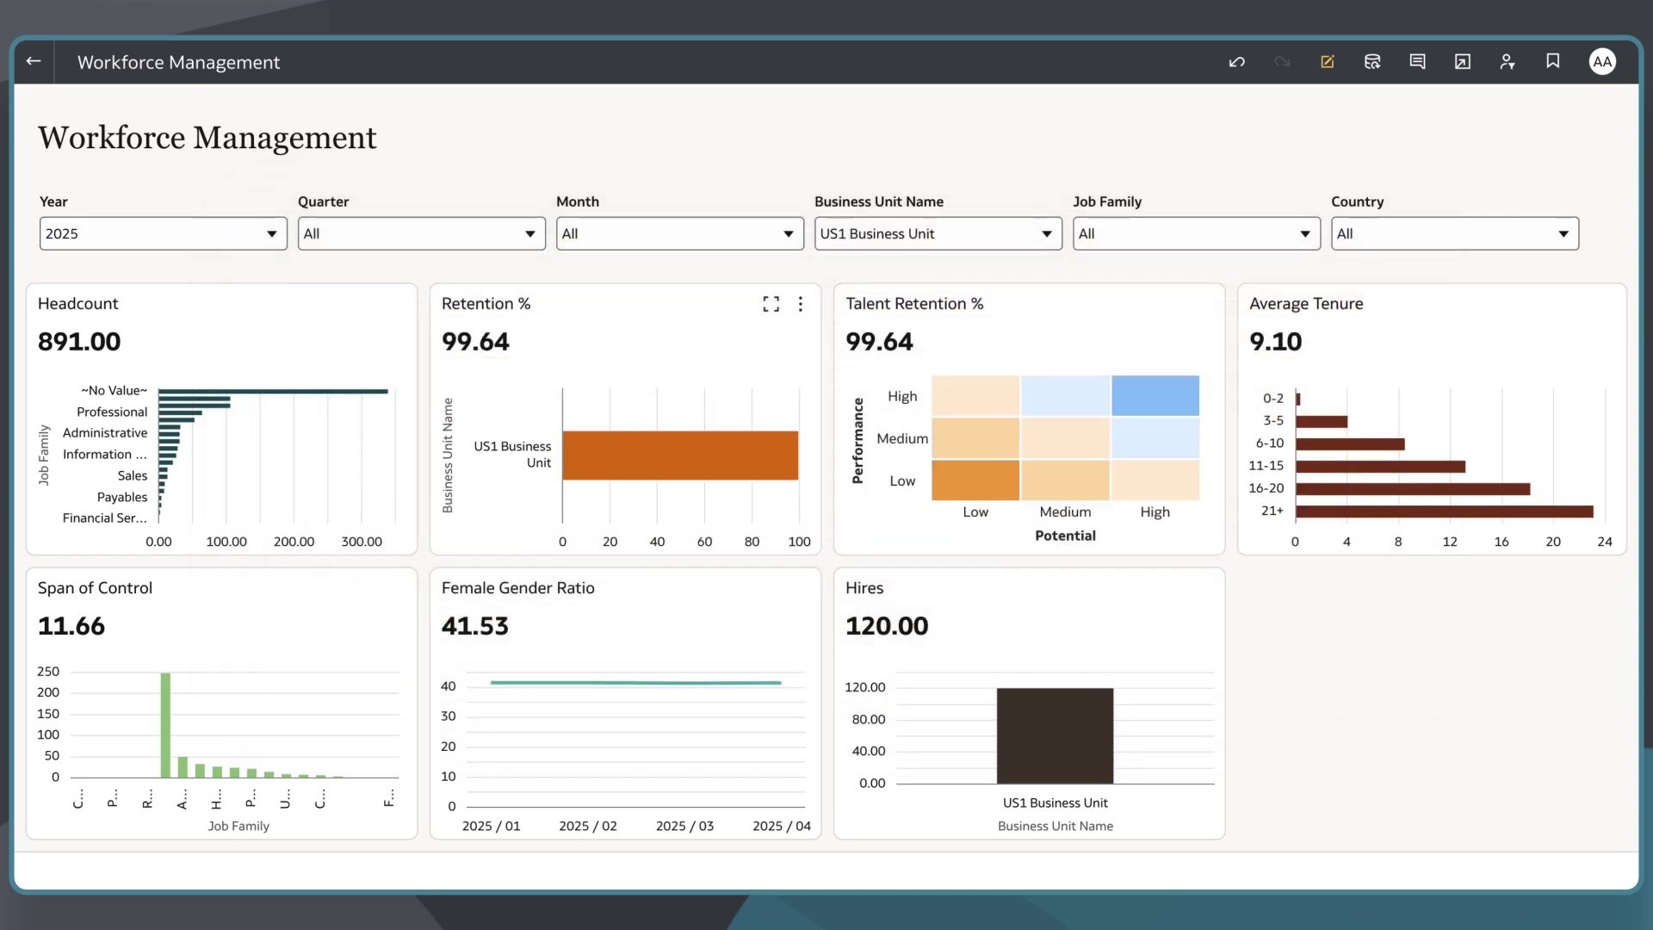
Filter the dashboard to year 2022, quarter 2022 Q 2 and month 2022 / 04
left_click(269, 237)
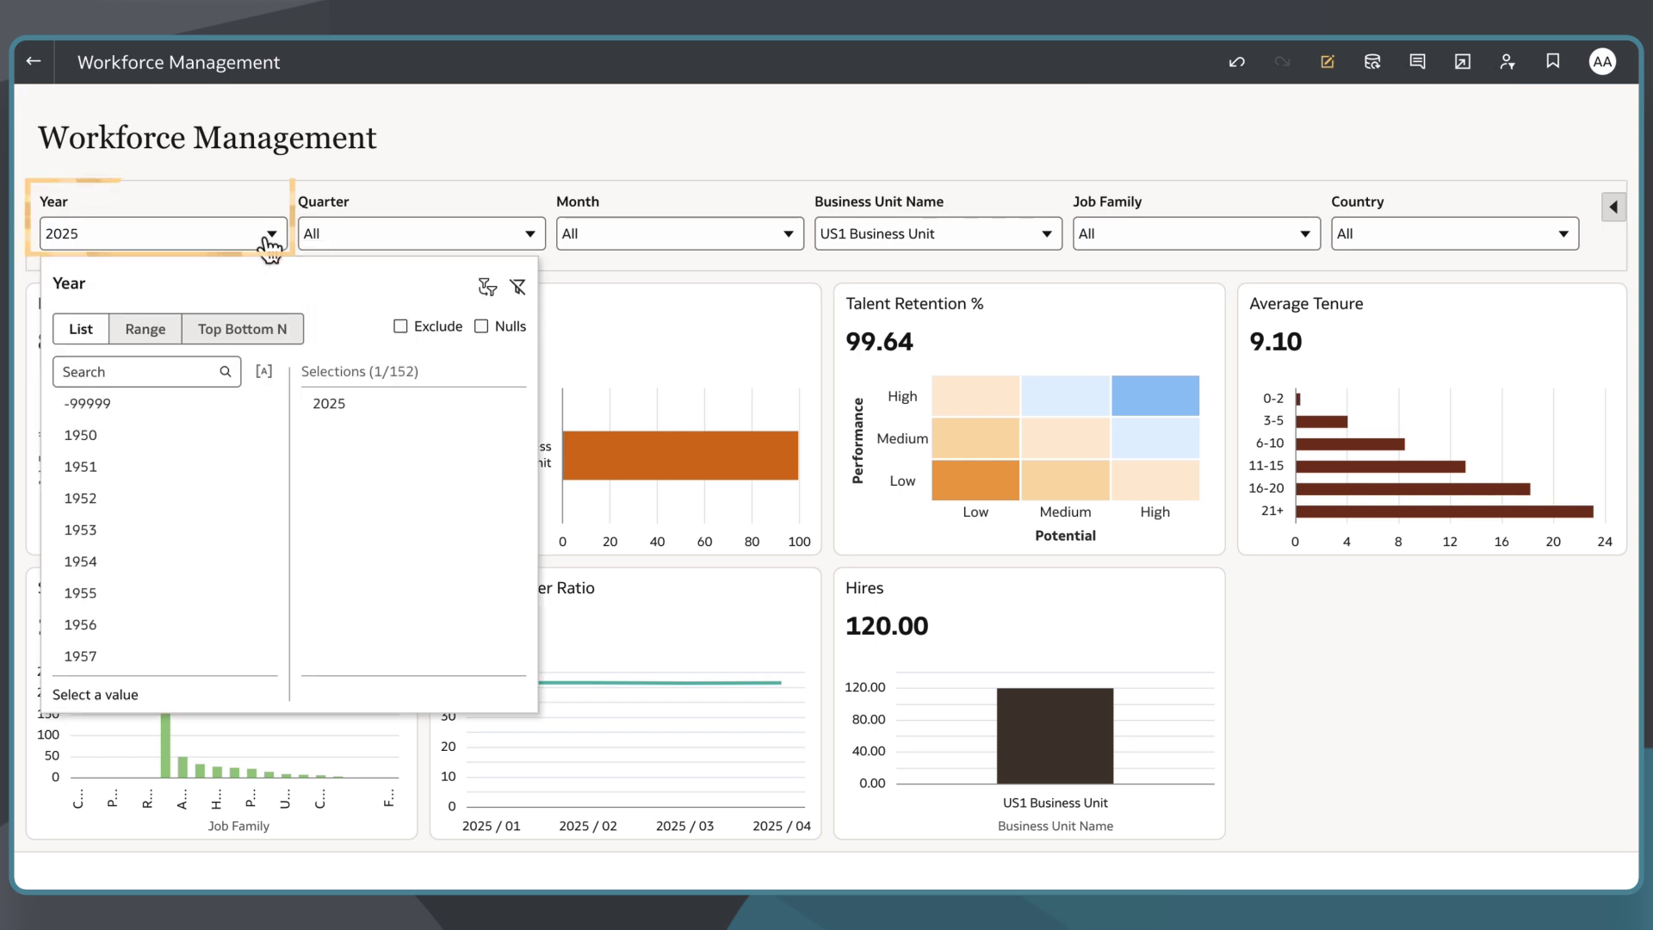
scroll(129, 532, "down", 5)
scroll(129, 532, "down", 10)
scroll(131, 533, "up", 2)
left_click(115, 462)
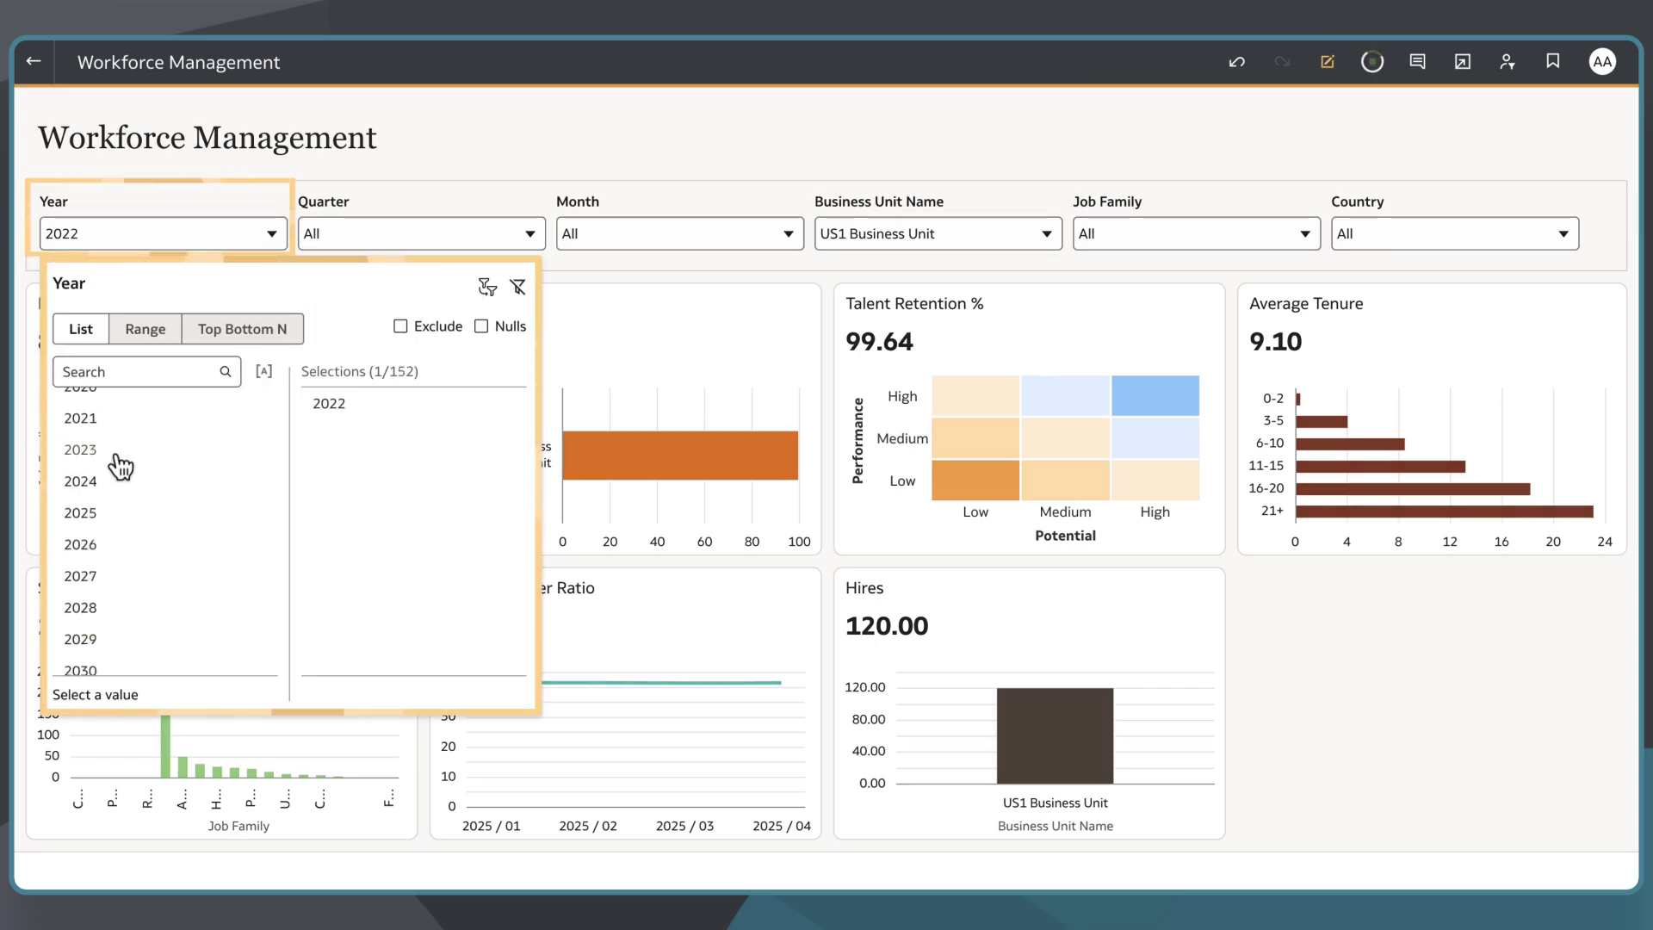
left_click(523, 236)
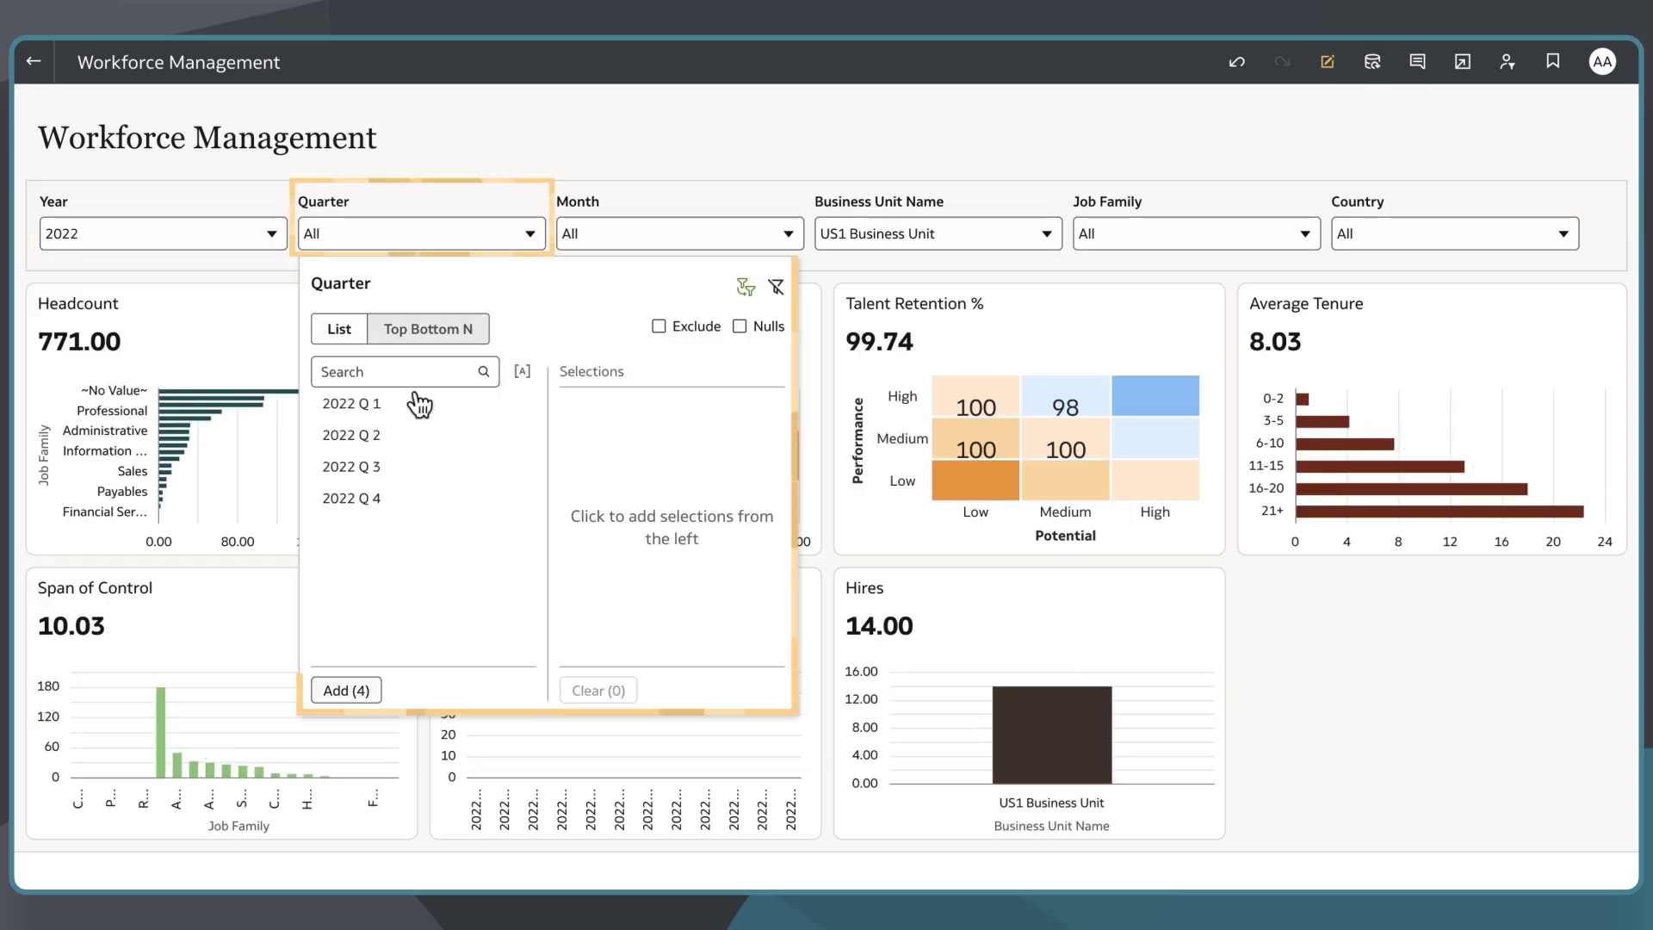
left_click(383, 435)
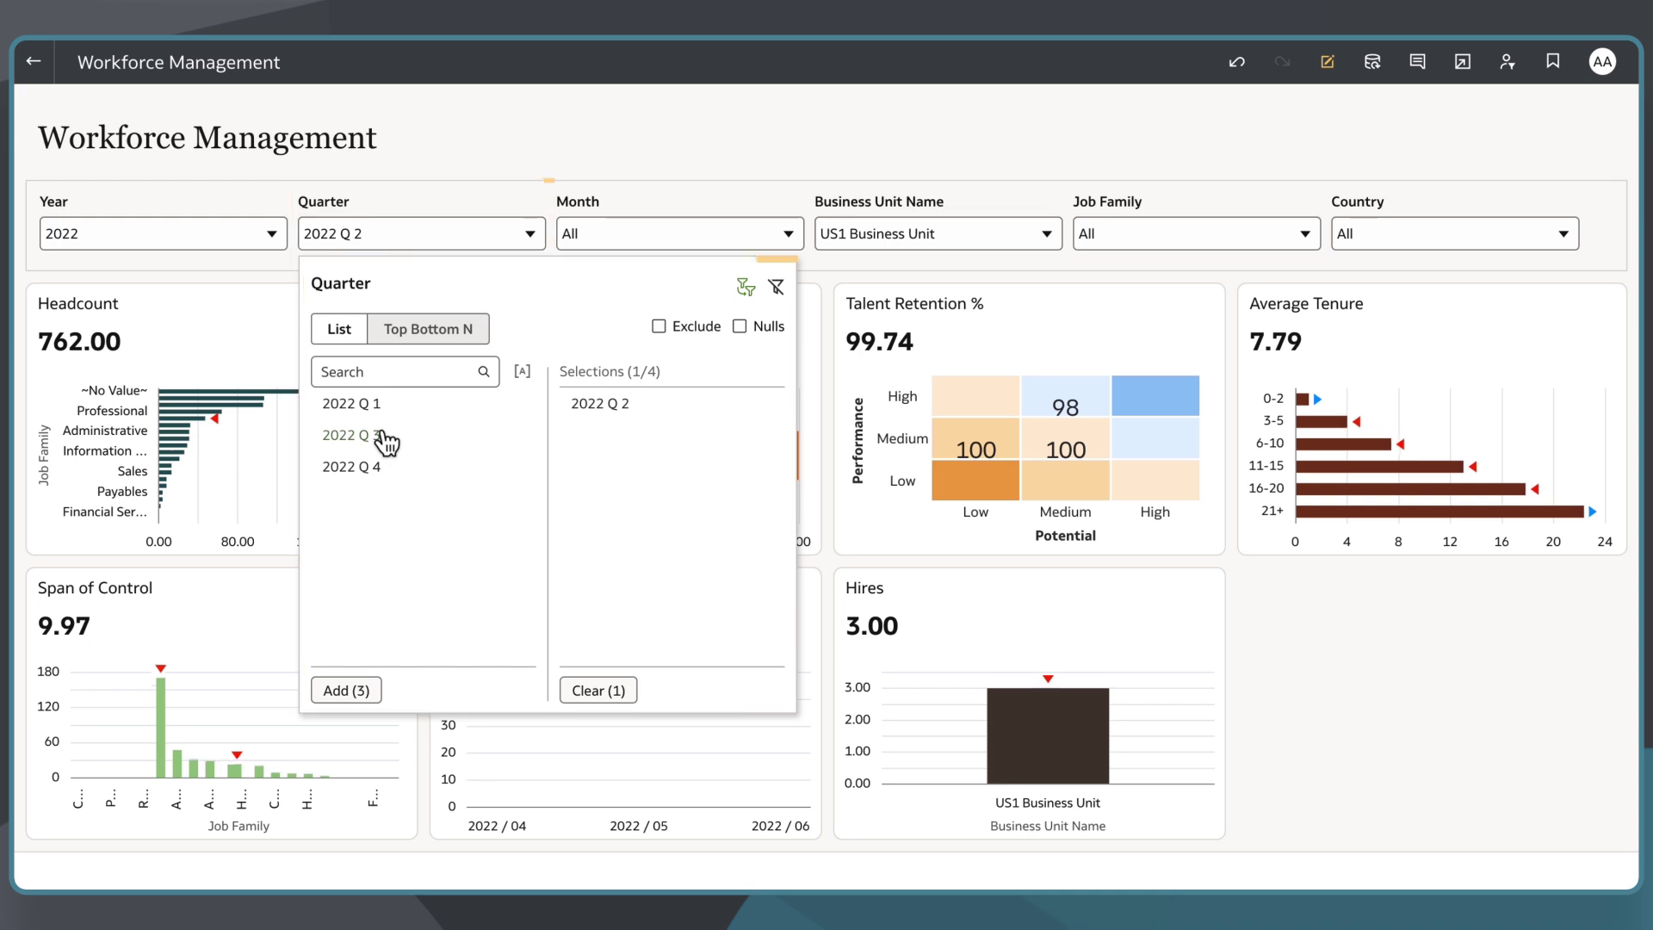
left_click(729, 237)
left_click(642, 406)
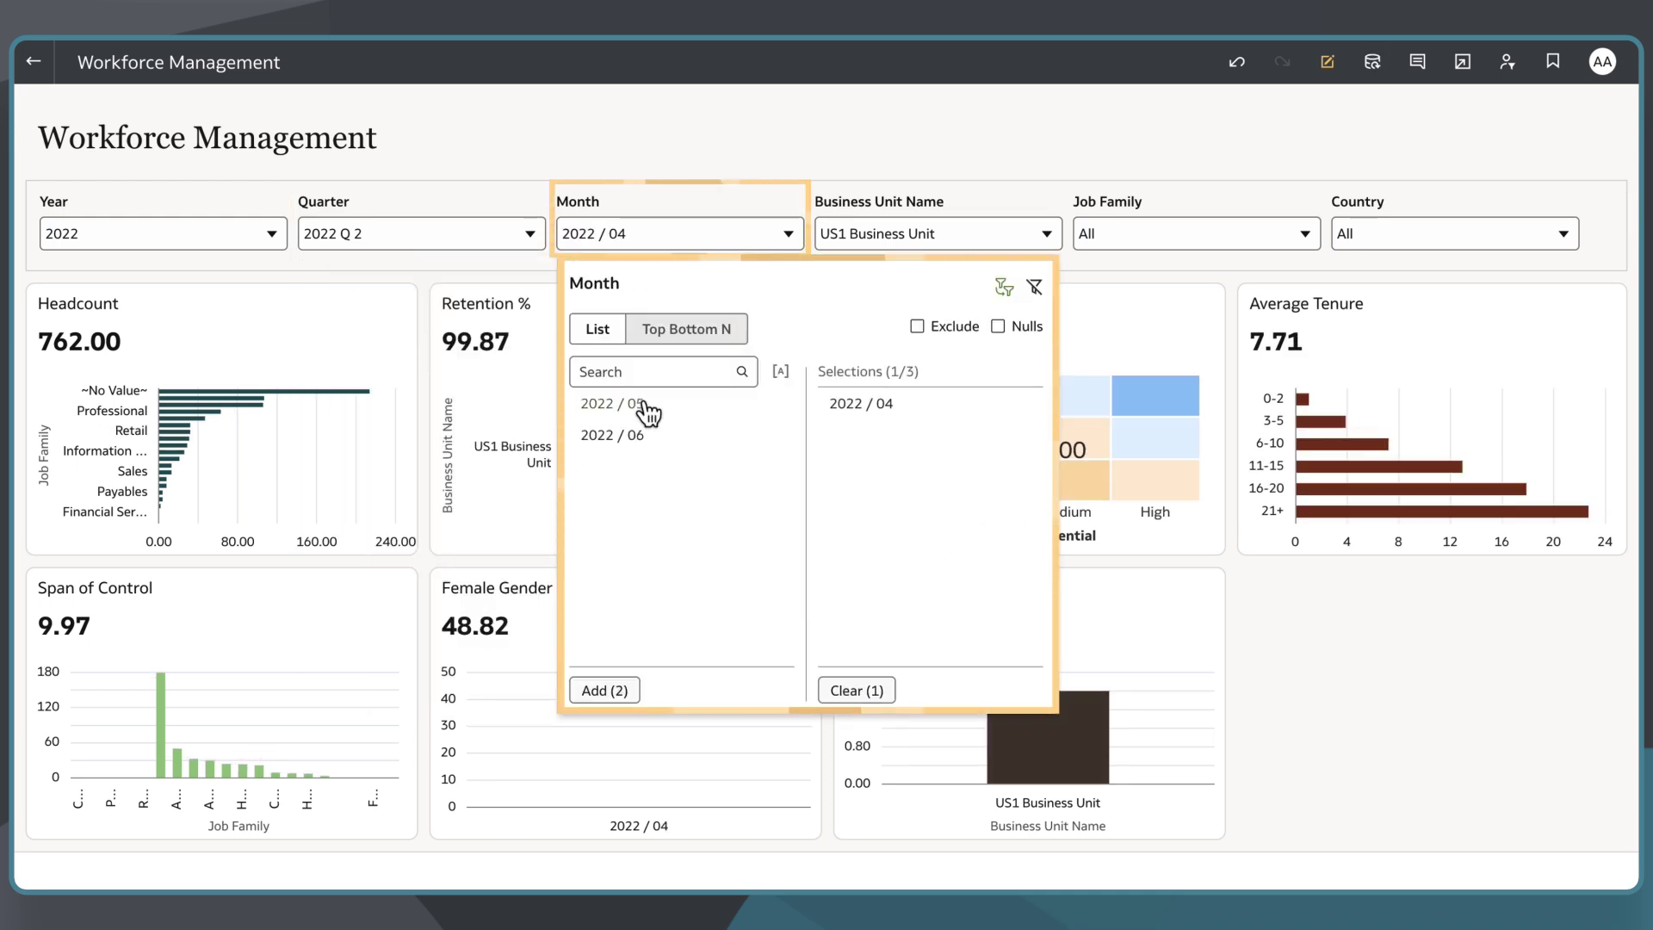
Add AU Council Business Unit alongside US1 and review the Job Family and Country choices
left_click(944, 239)
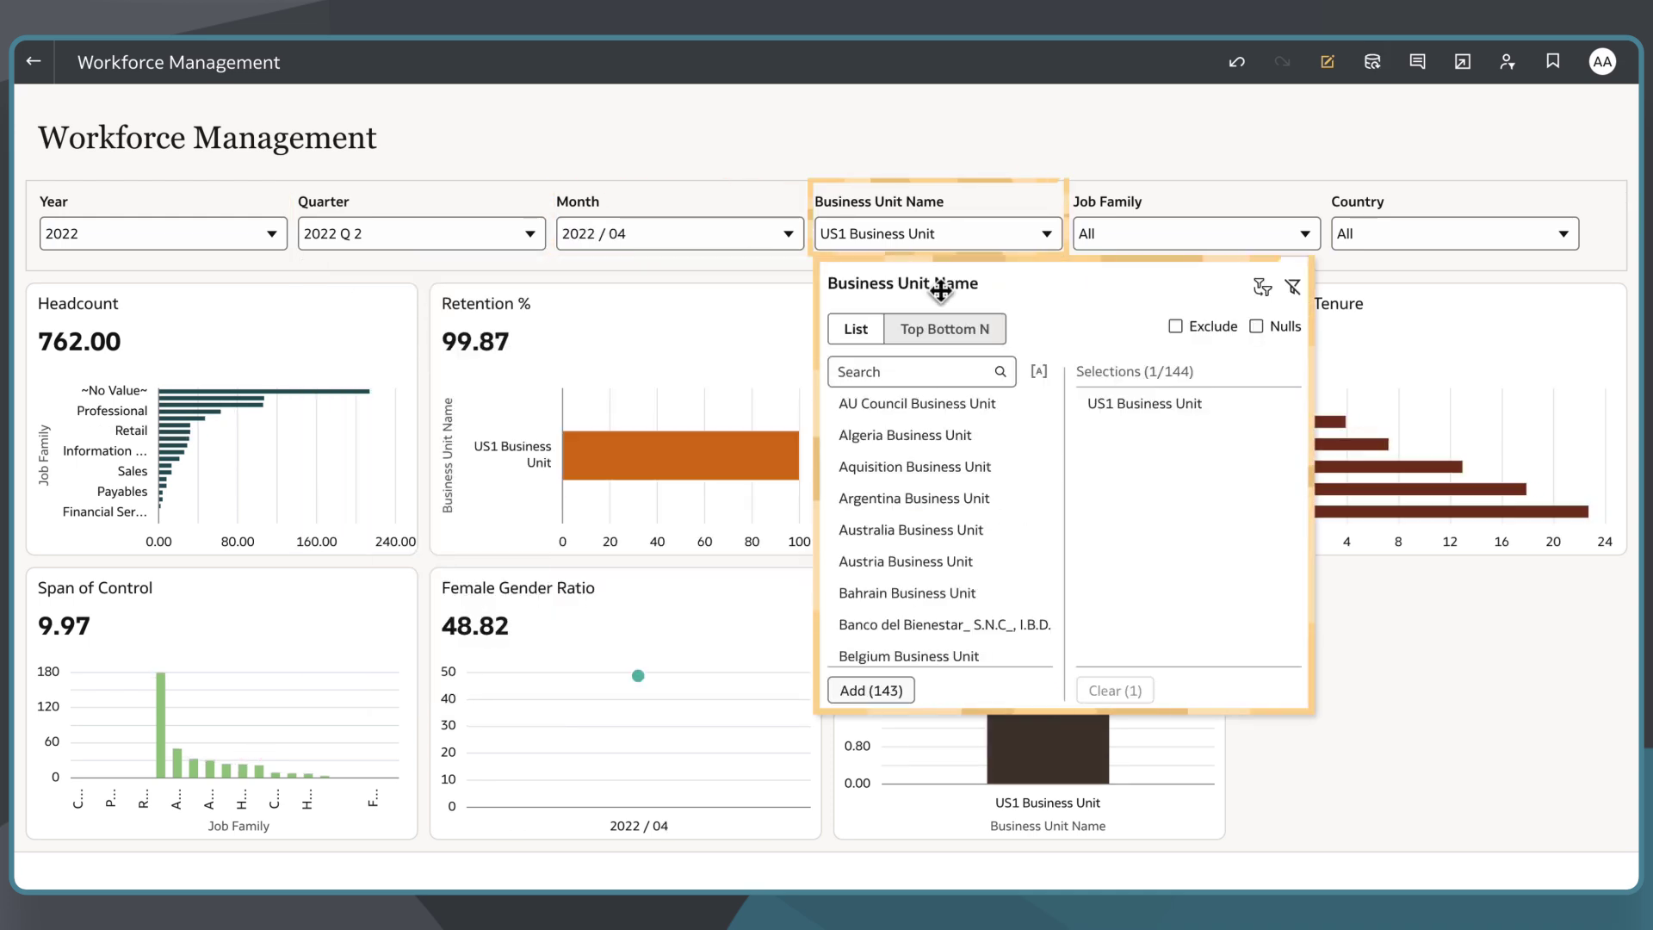
left_click(911, 405)
left_click(1155, 239)
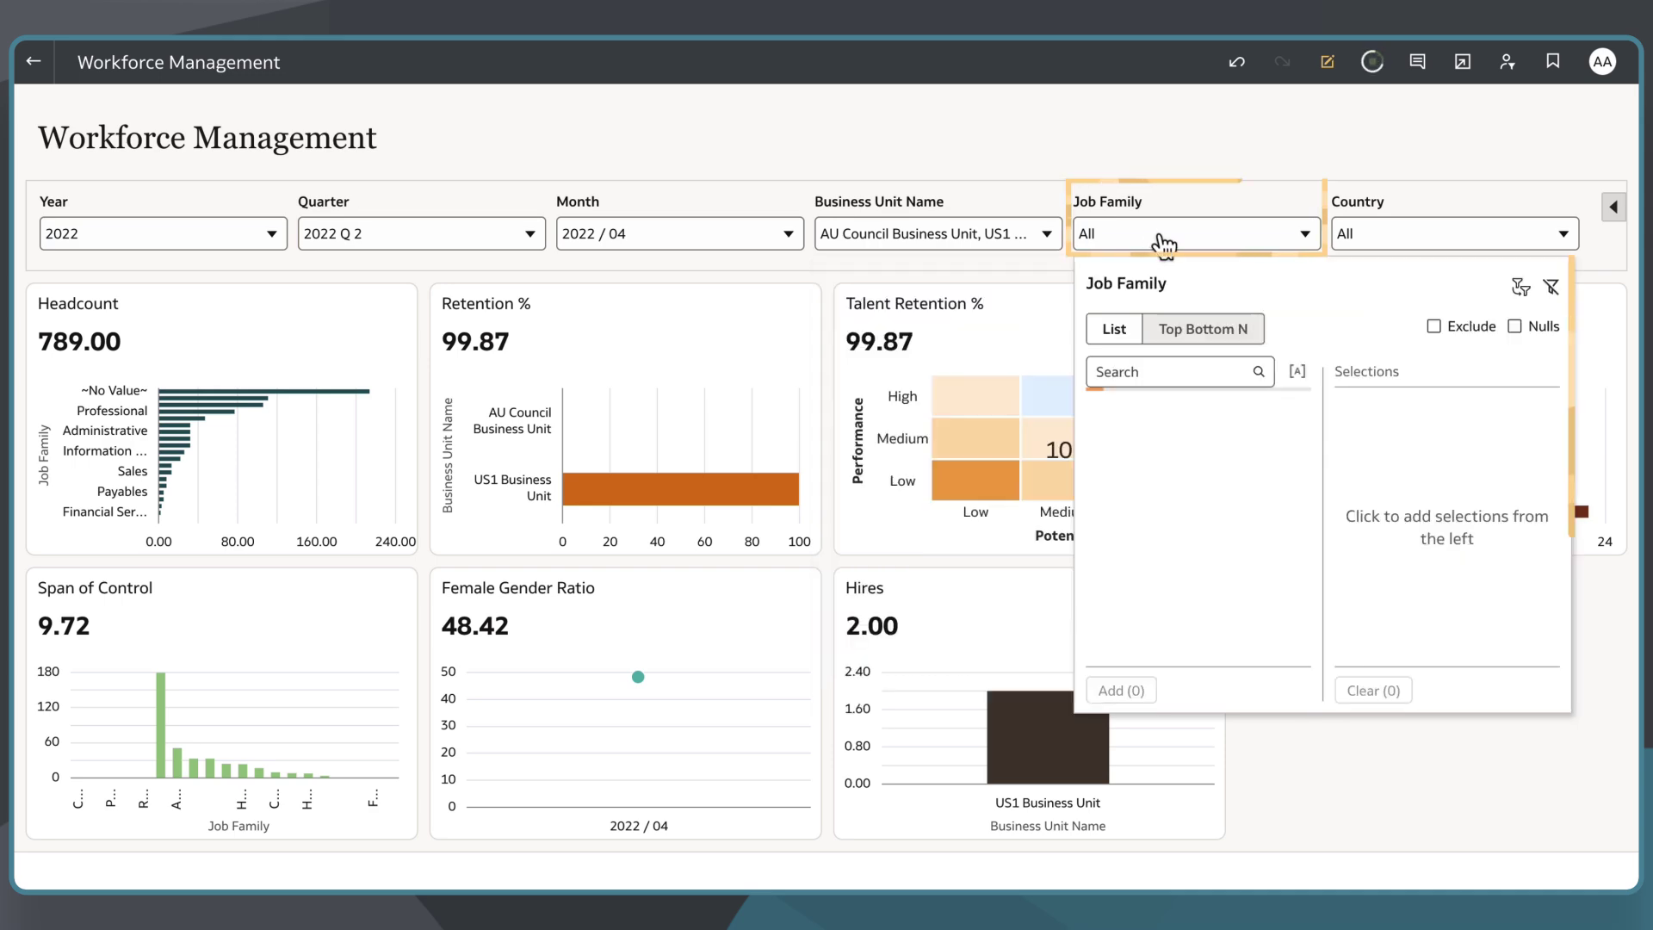
left_click(1375, 238)
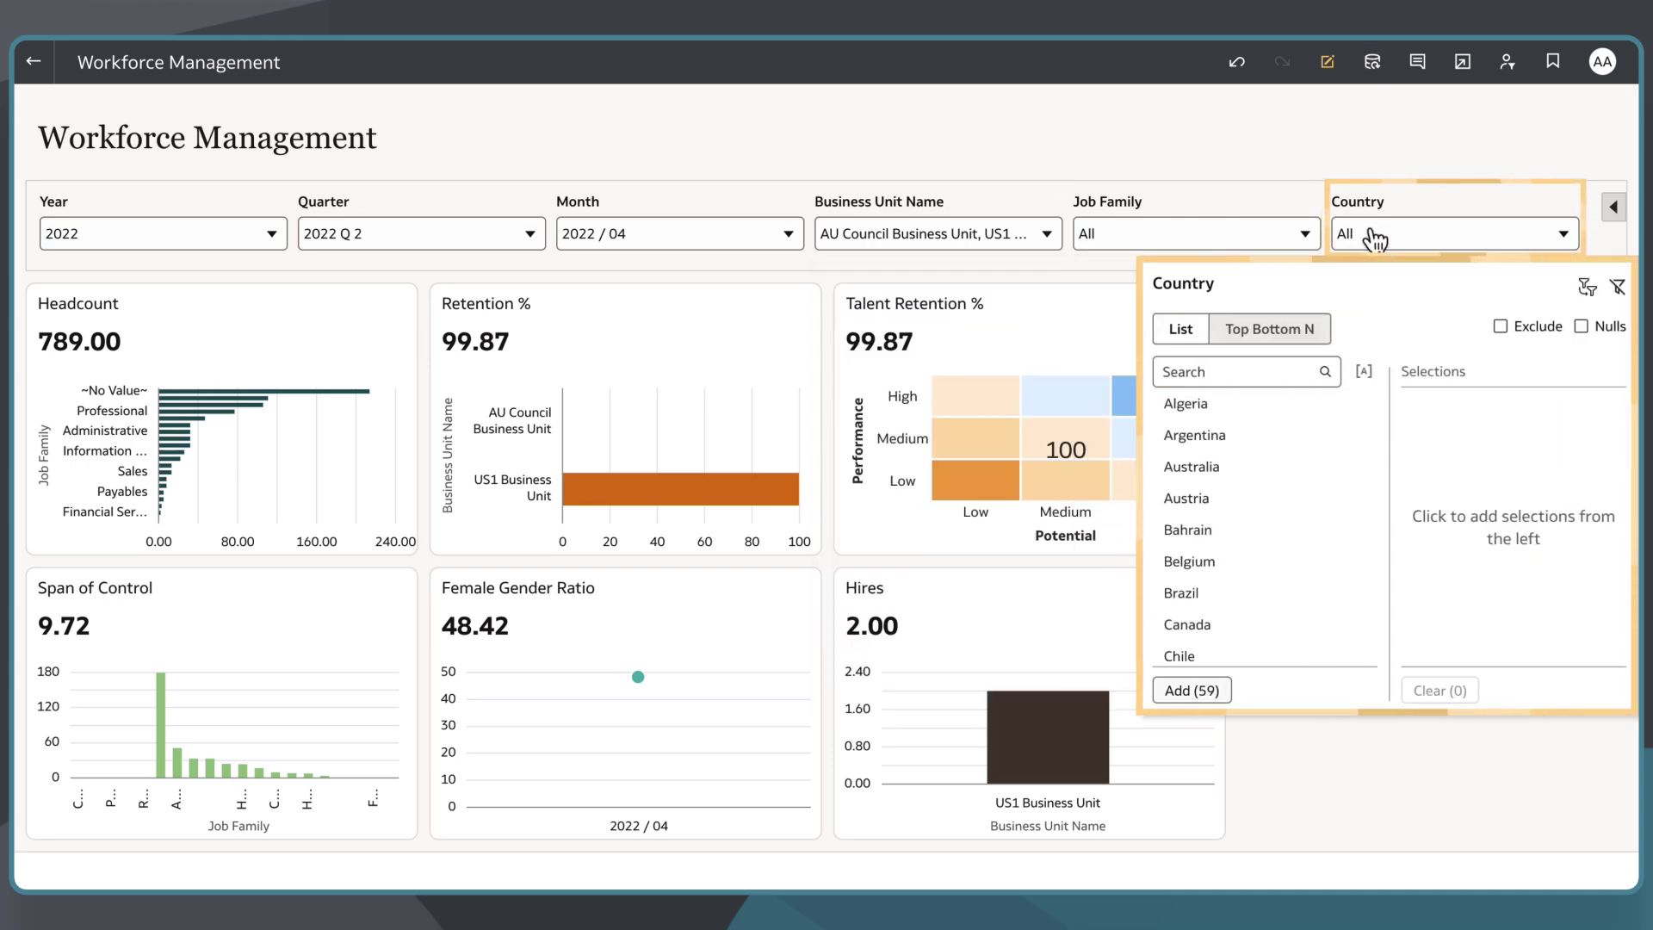
Keep only the Managerial bar in the Headcount chart, giving headcount 111 and span of control 1.46
left_click(1375, 239)
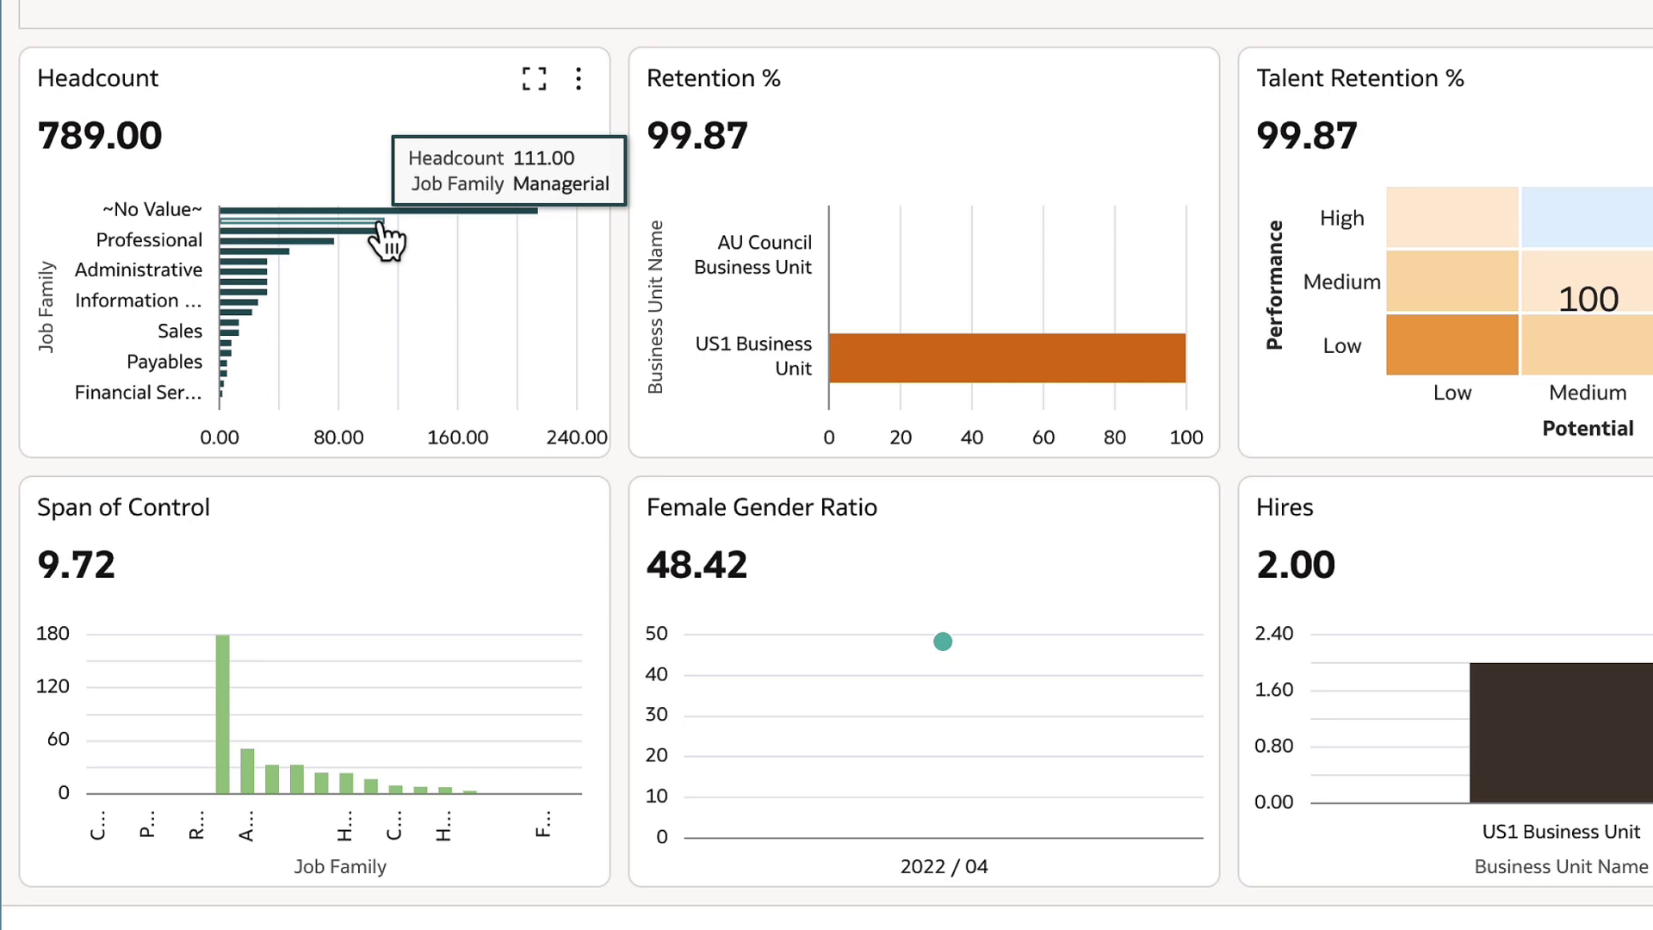
right_click(385, 238)
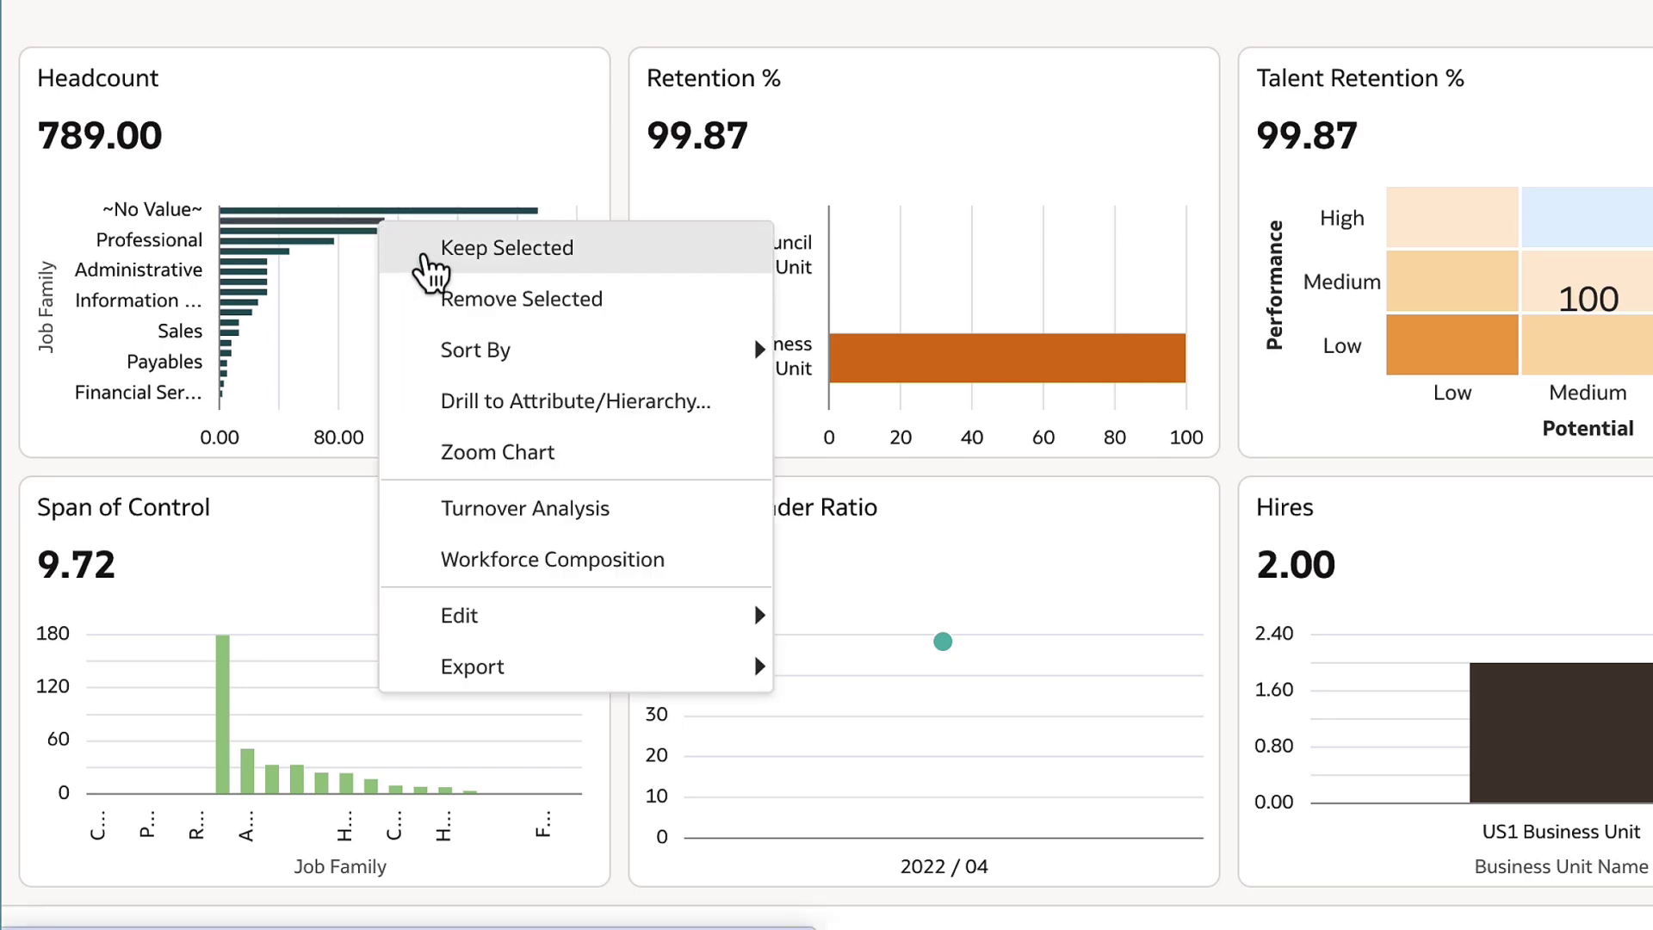
left_click(431, 272)
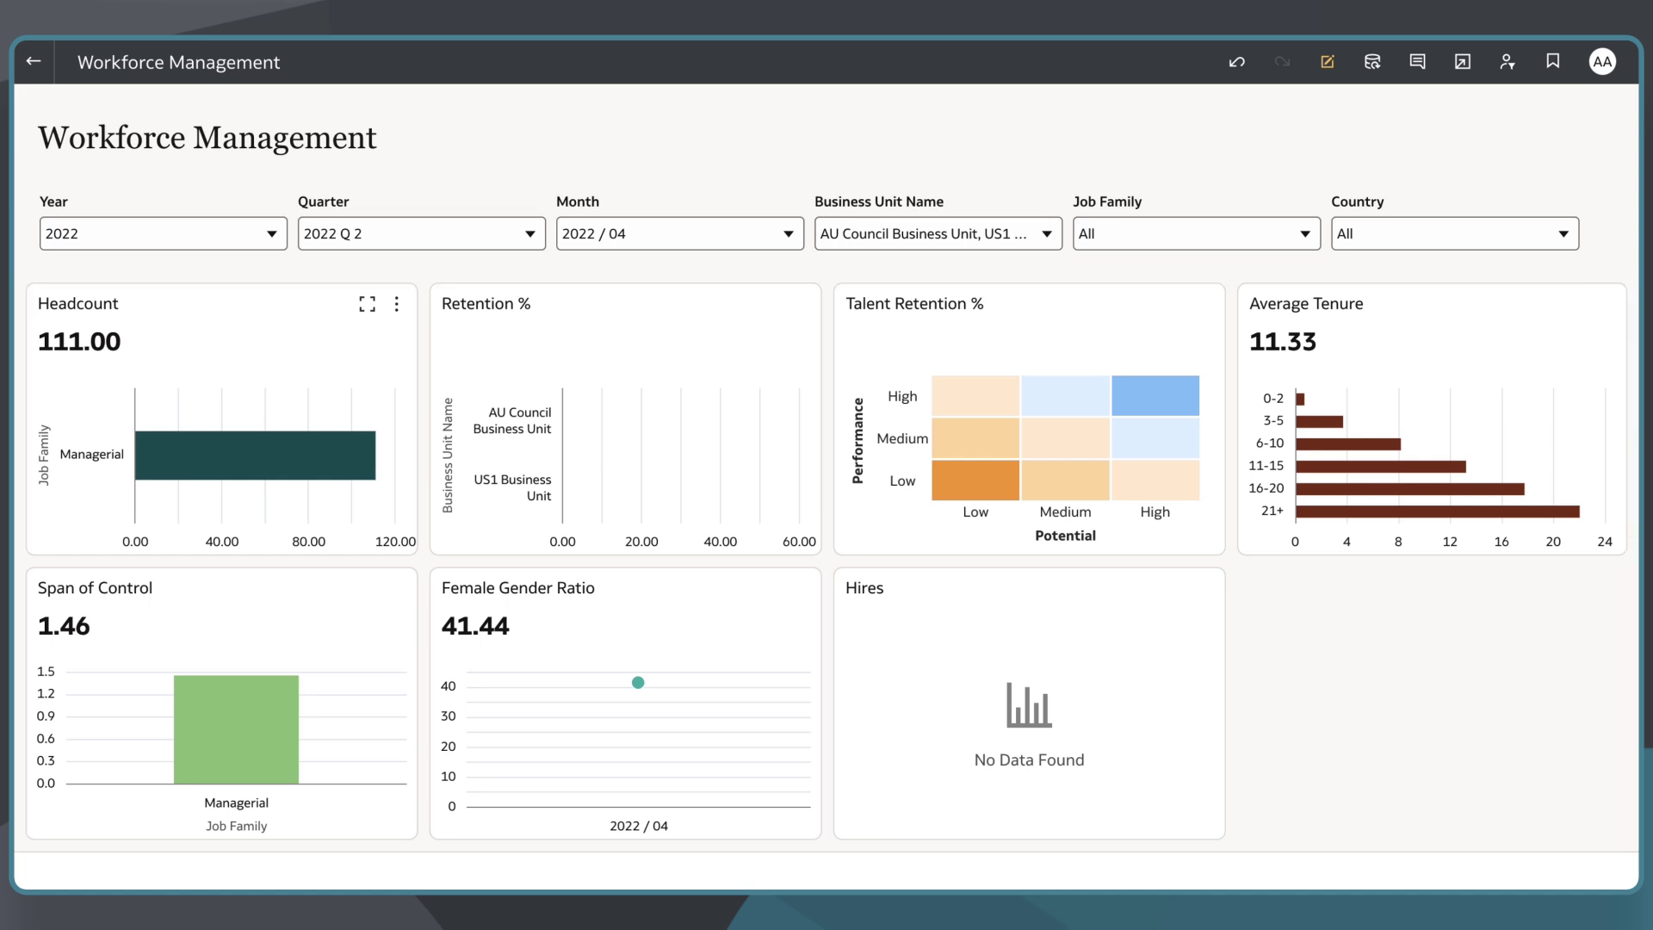
Remove the Managerial-only selection to restore all job families, with headcount back at 789
right_click(301, 461)
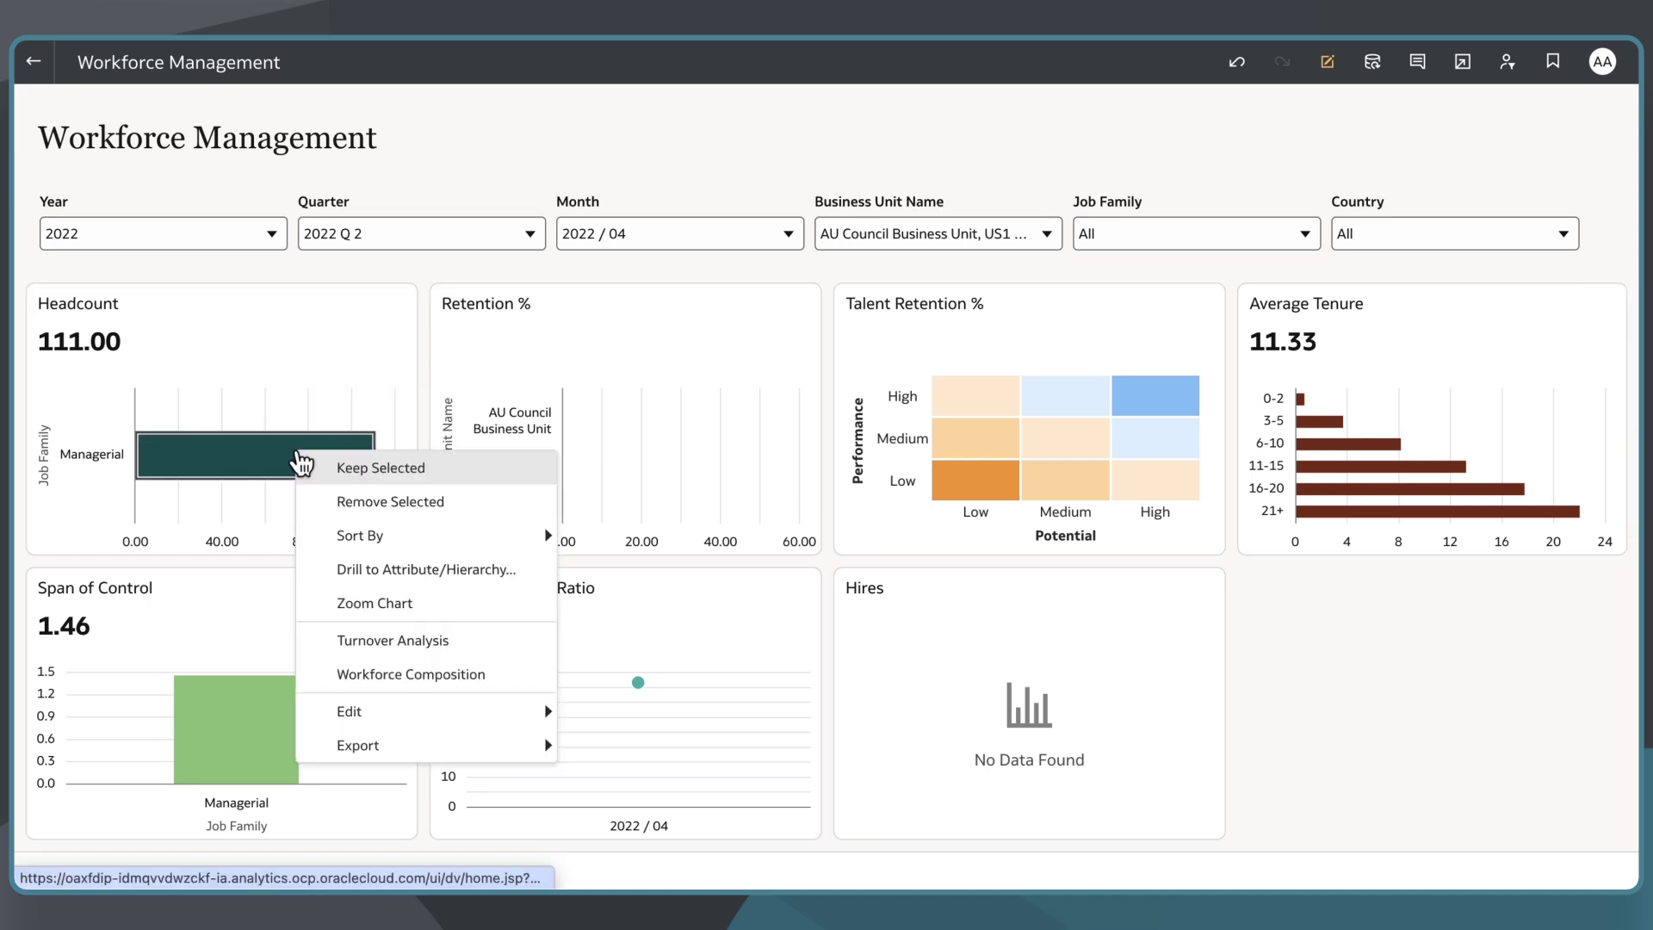
left_click(312, 502)
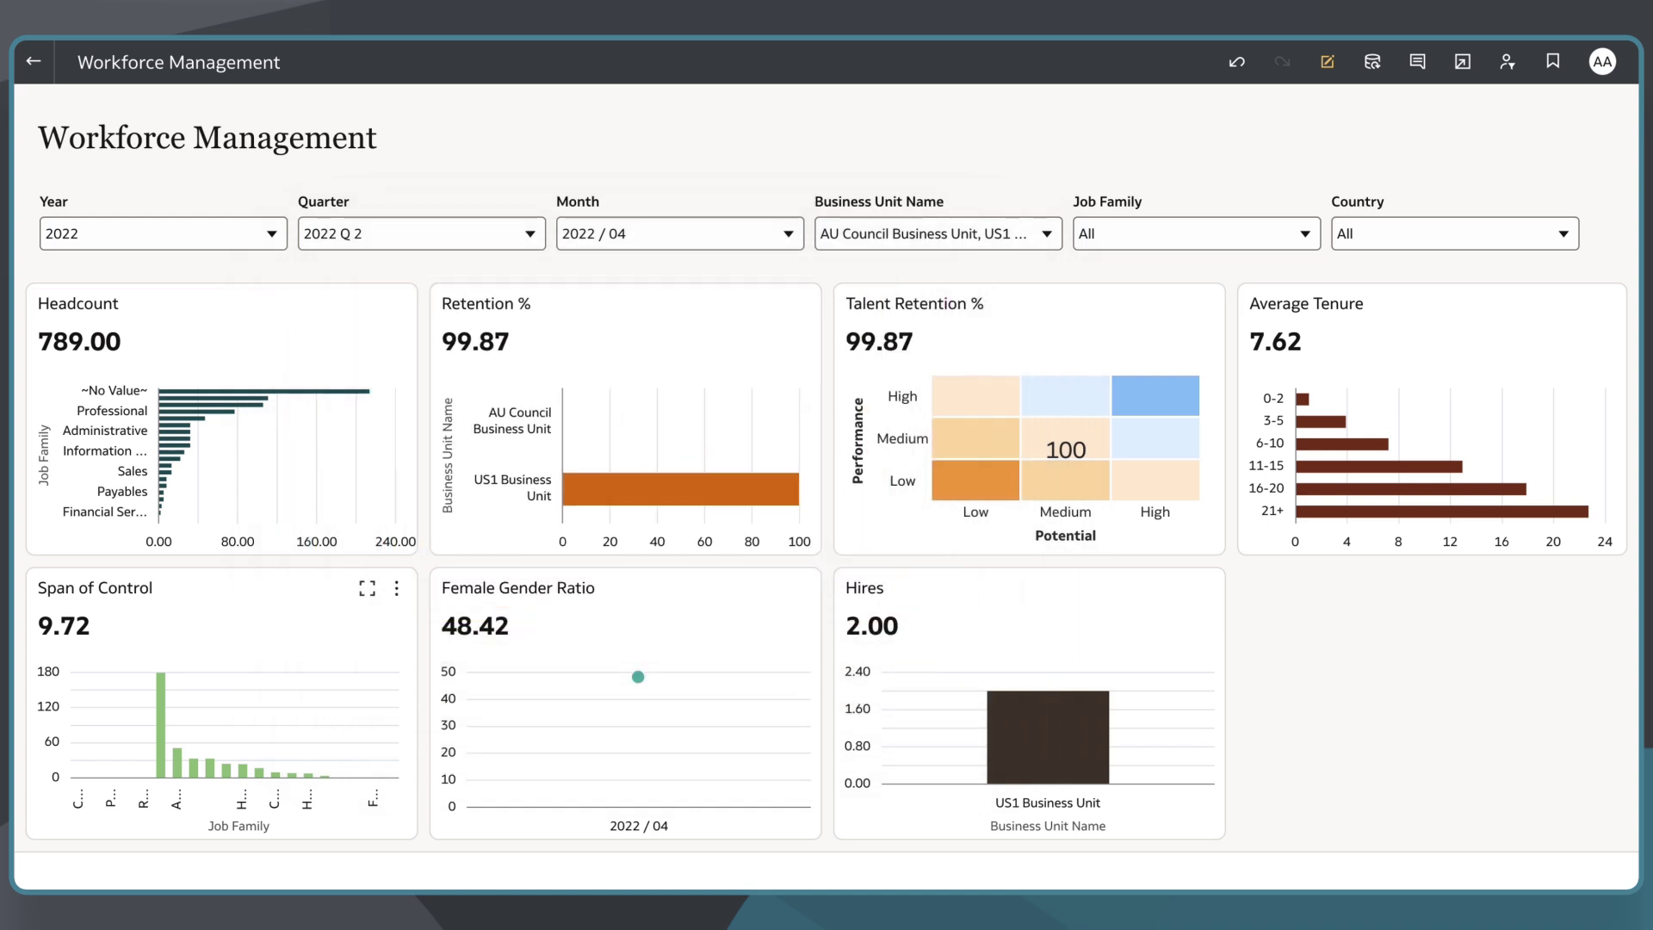
left_click(367, 589)
left_click(1604, 124)
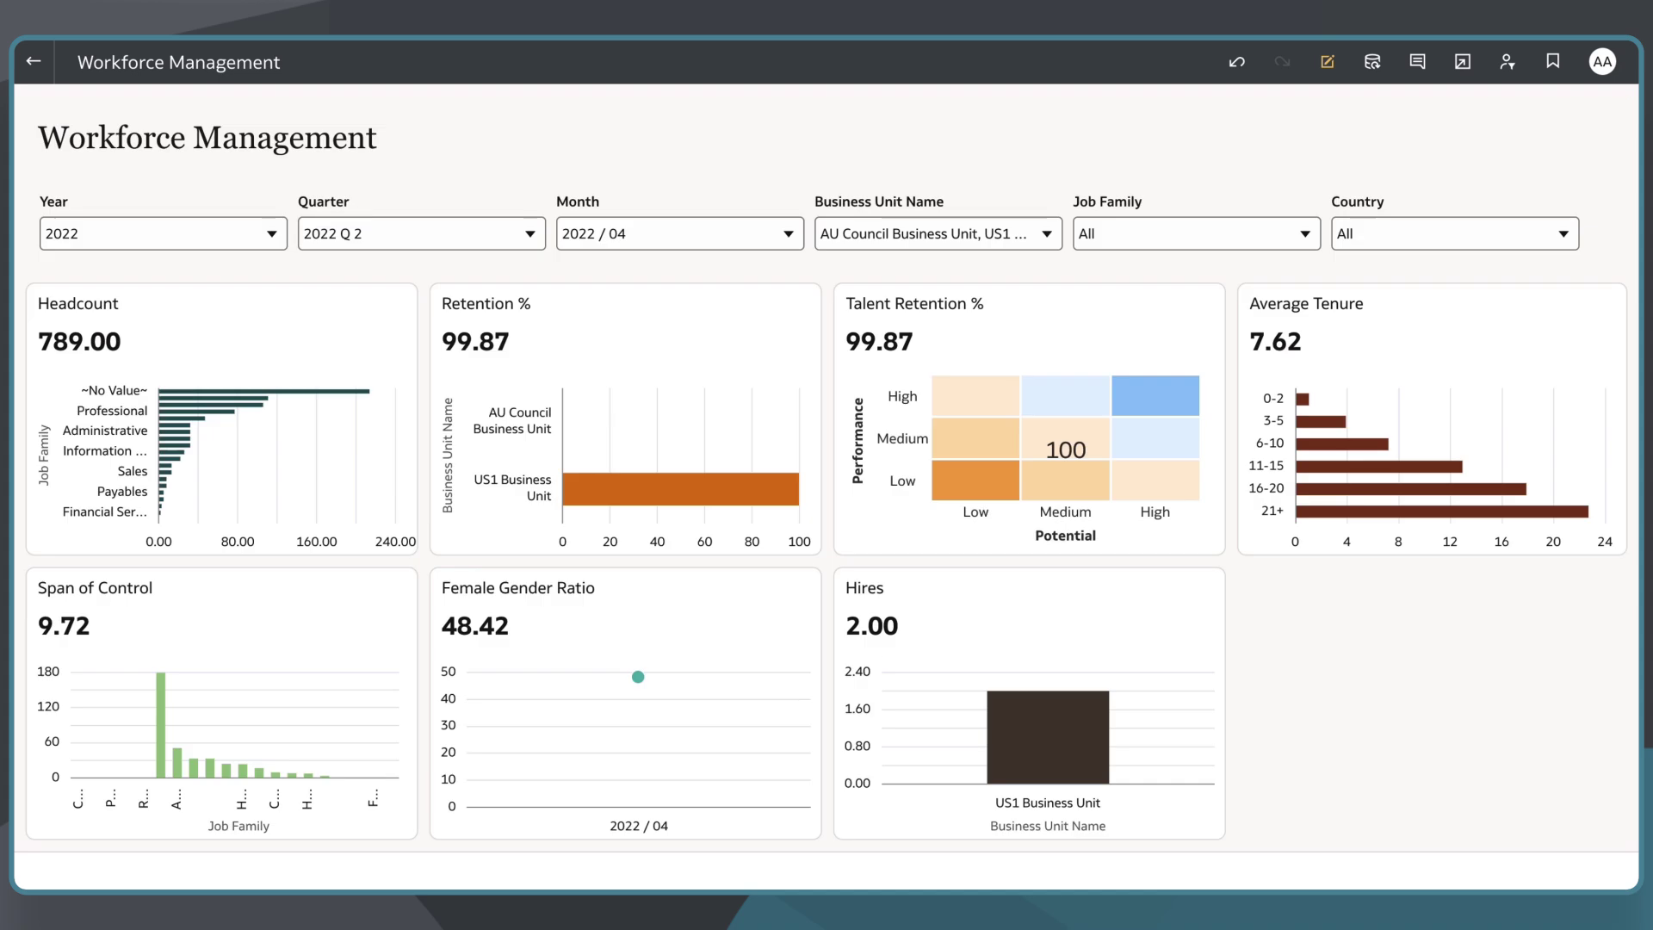